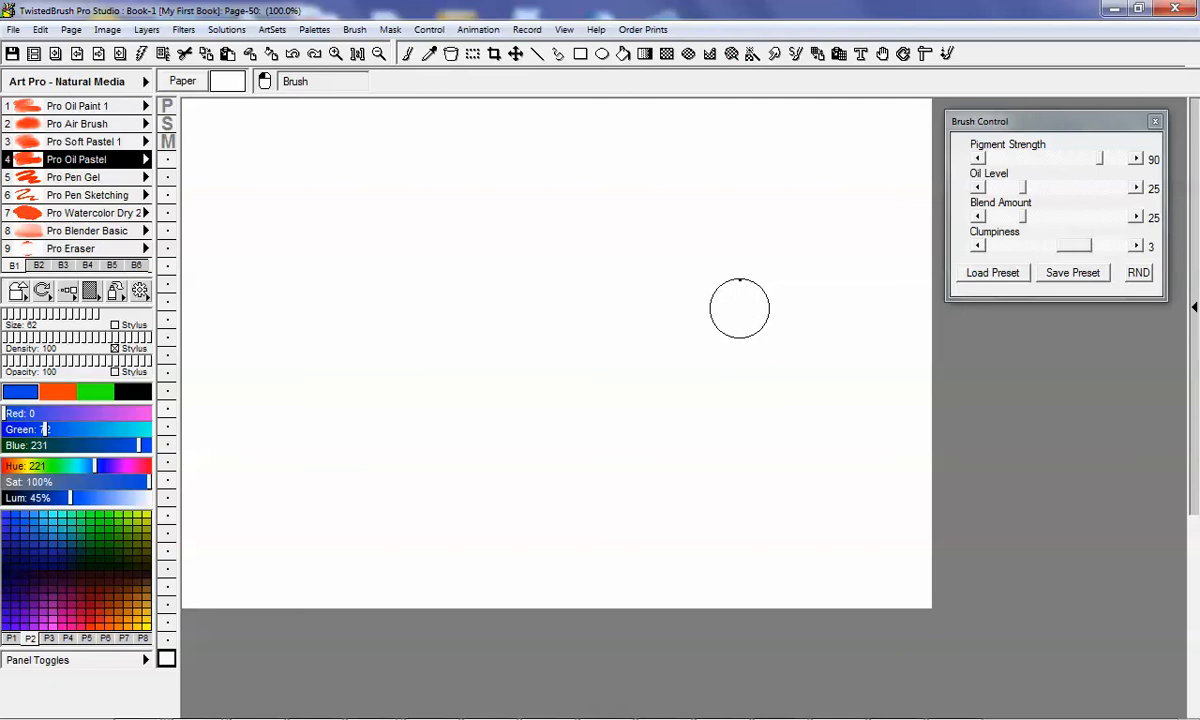
Step: Choose the Pro Stroke Image Filter brush from Art Pro - Image Filters and paint a wavy blue stroke across the canvas
left_click(105, 162)
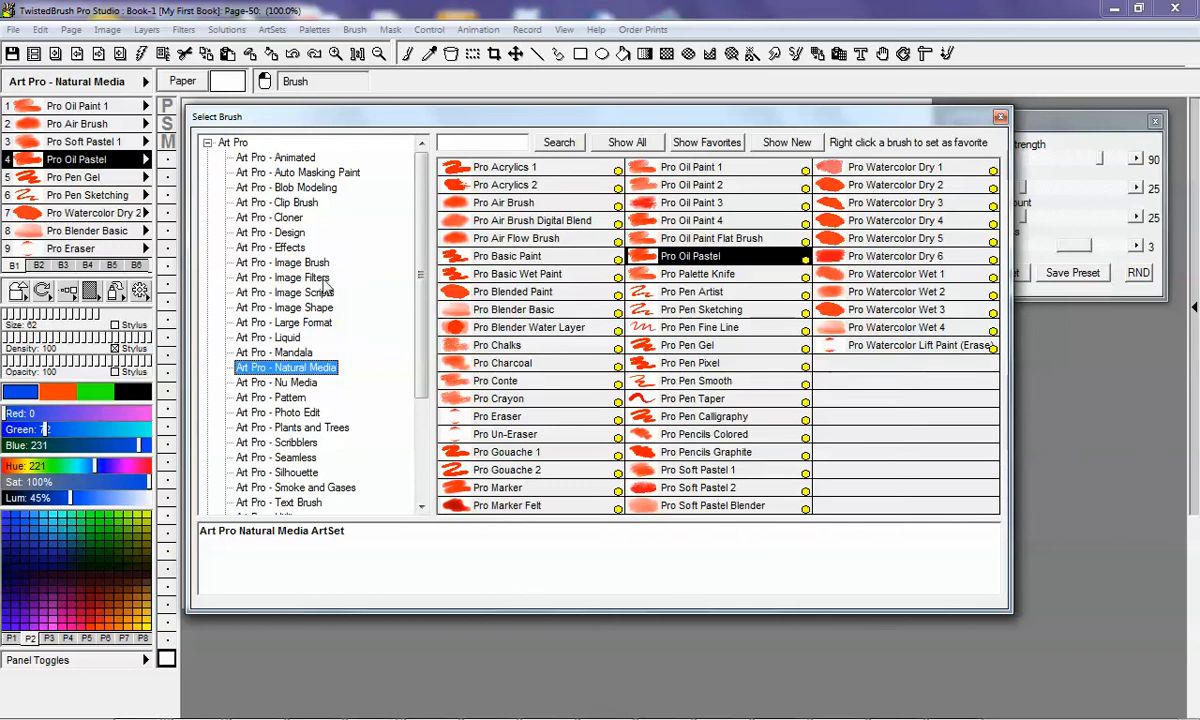
left_click(285, 277)
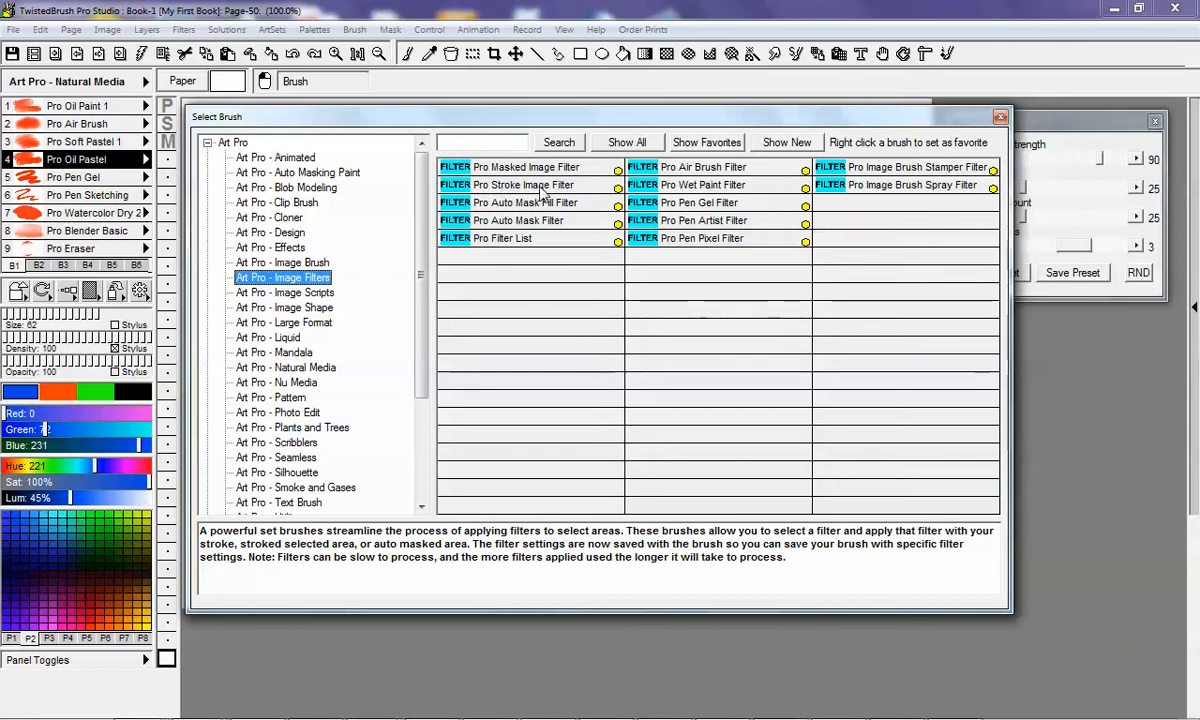
double_click(545, 186)
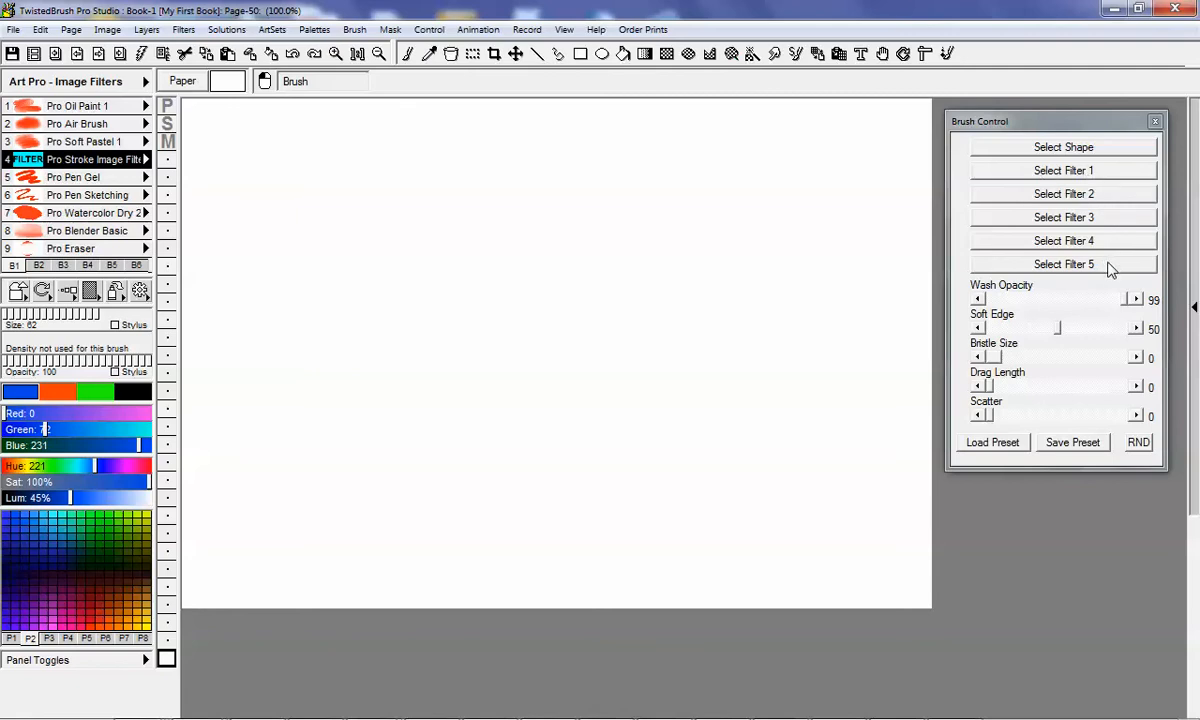
left_click_drag(345, 370, 752, 203)
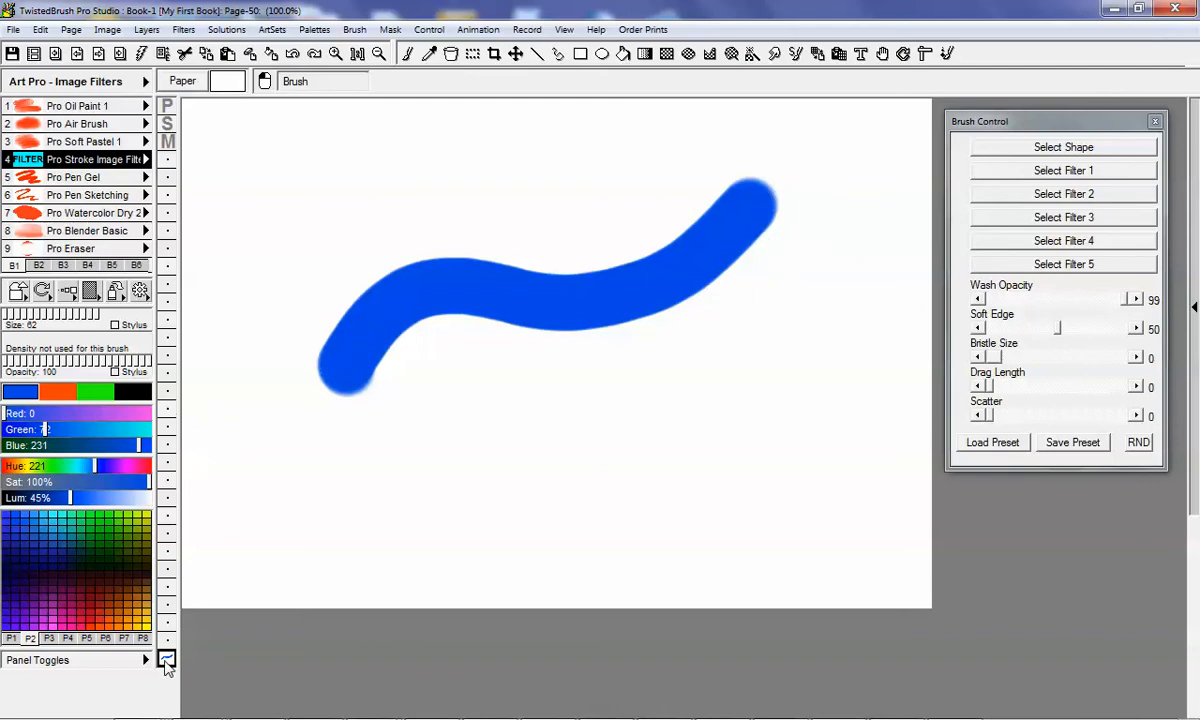
Step: Hide the background, add a transparent layer above it, and paint a wavy orange stroke there
left_click(166, 661)
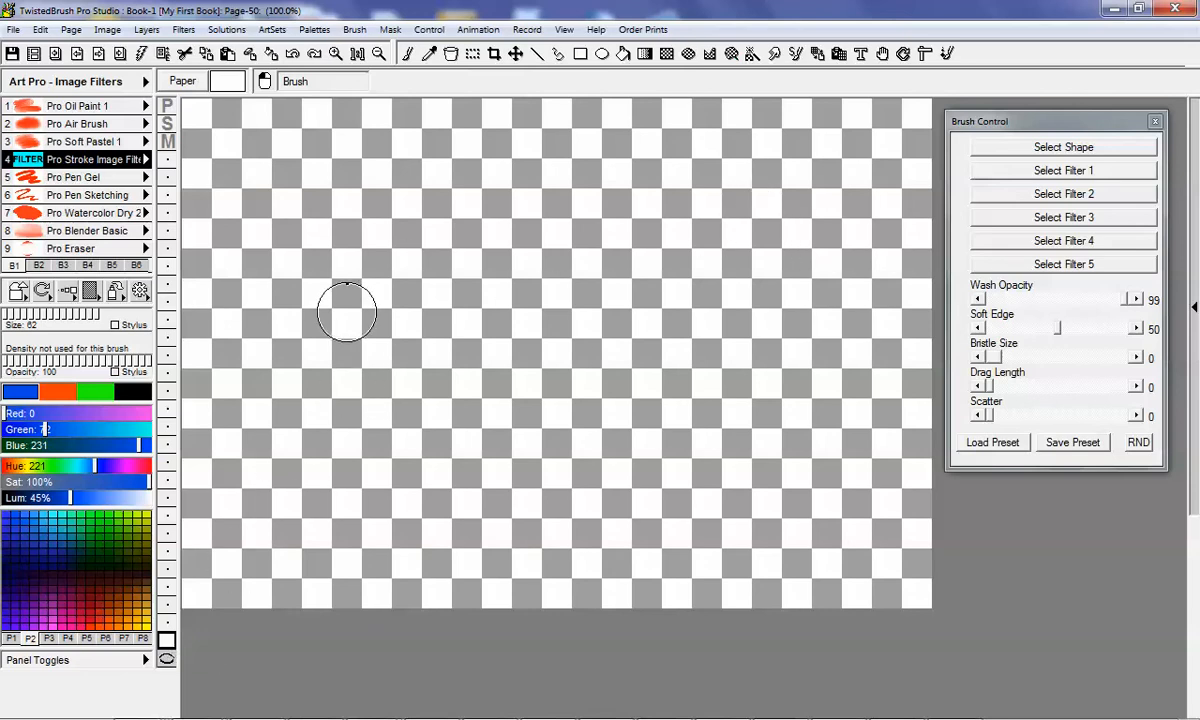
left_click(55, 390)
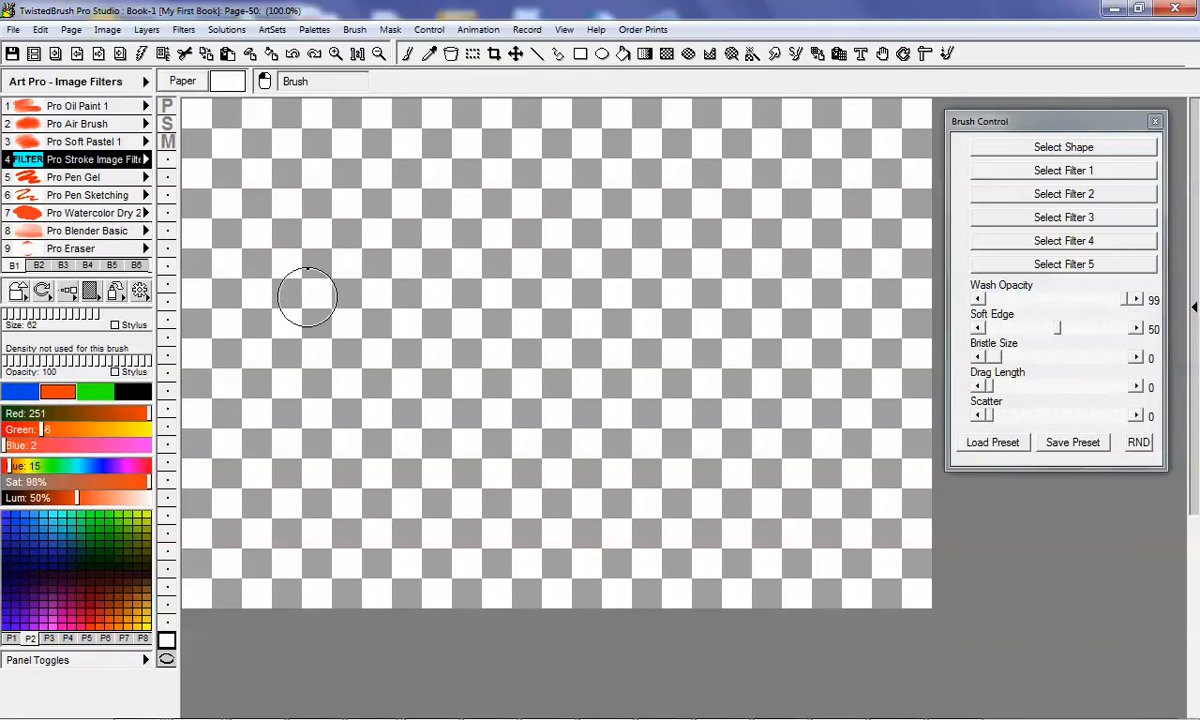
mouse_move(307, 296)
left_mouse_down()
mouse_move(438, 231)
mouse_move(740, 178)
left_mouse_up()
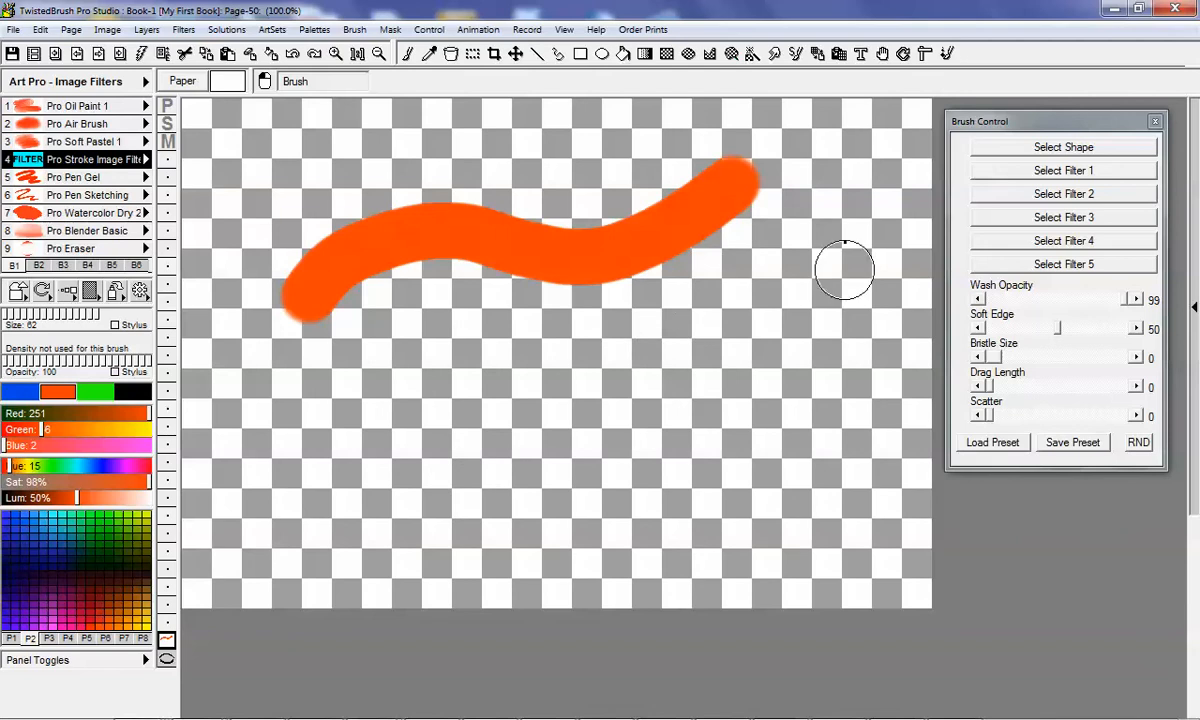
Step: Assign the Glass filter with 24.1% distortion as the brush's first image filter
left_click(1103, 173)
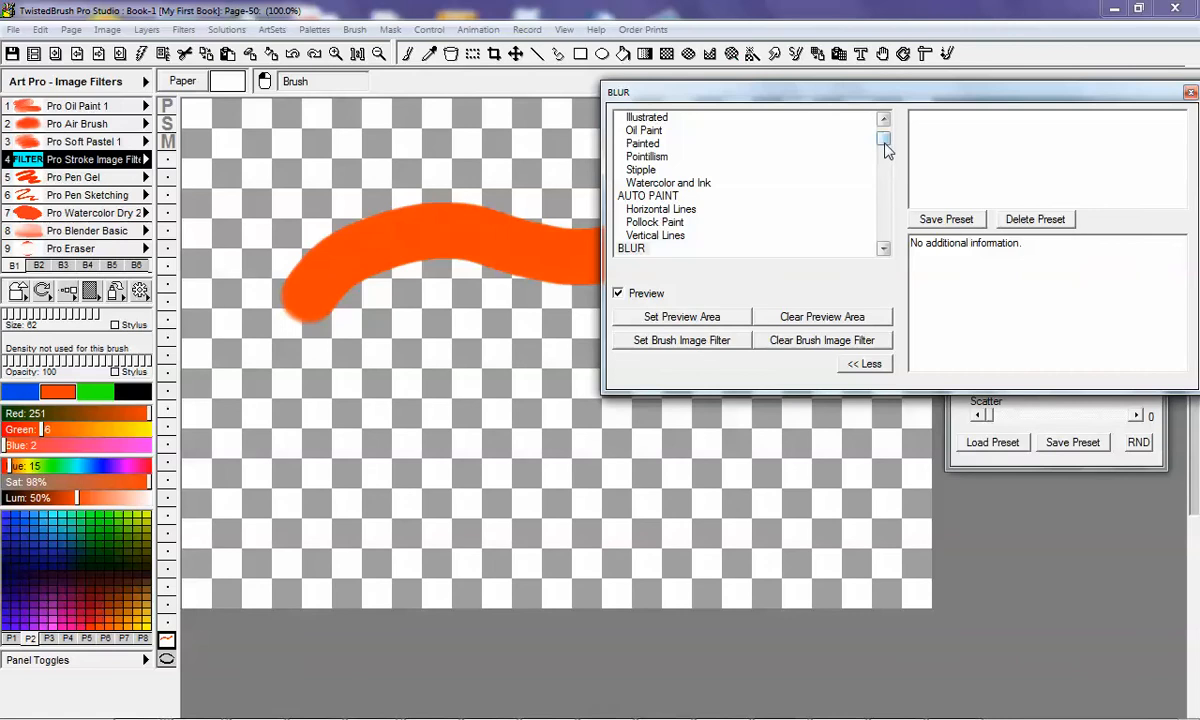
left_click_drag(884, 138, 885, 220)
left_click(638, 143)
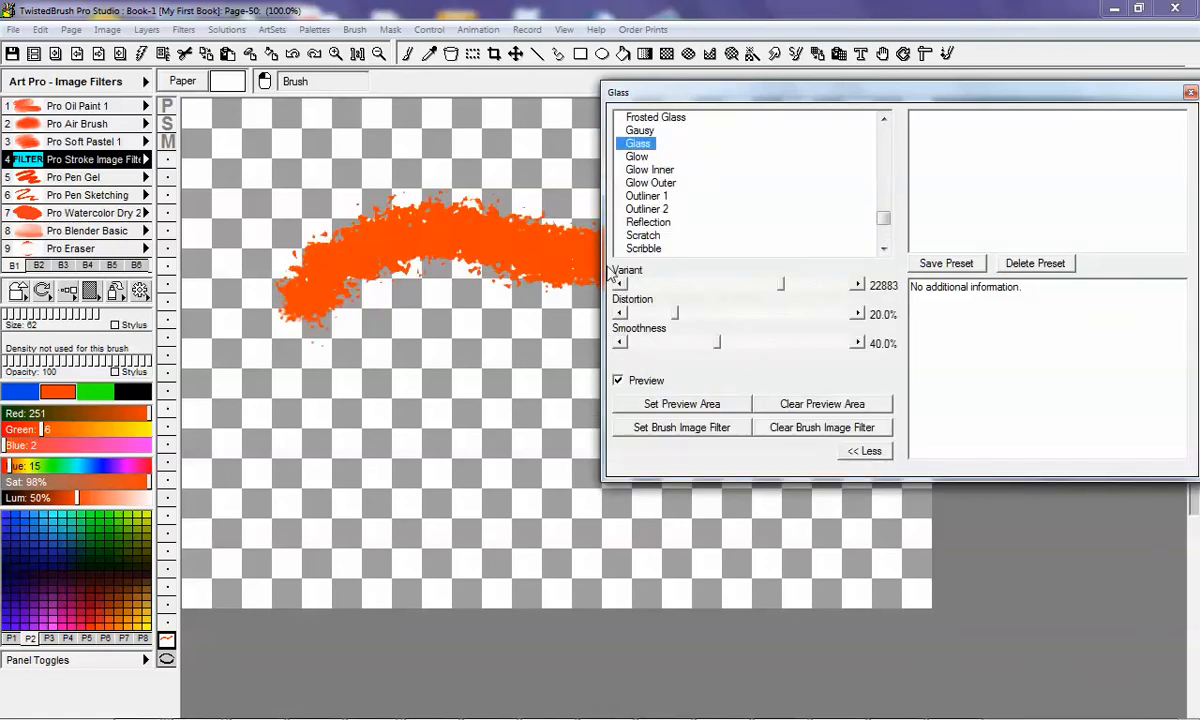
left_click(618, 381)
mouse_move(675, 316)
left_mouse_down()
mouse_move(665, 314)
mouse_move(685, 318)
left_mouse_up()
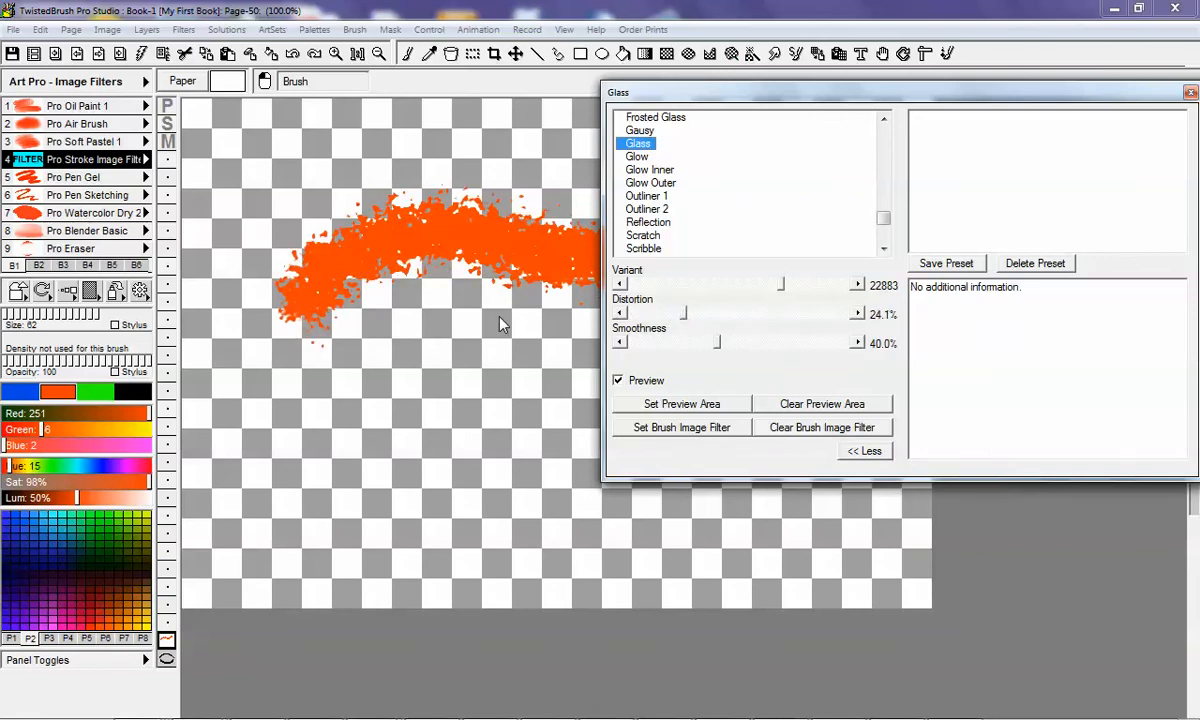
left_click(687, 427)
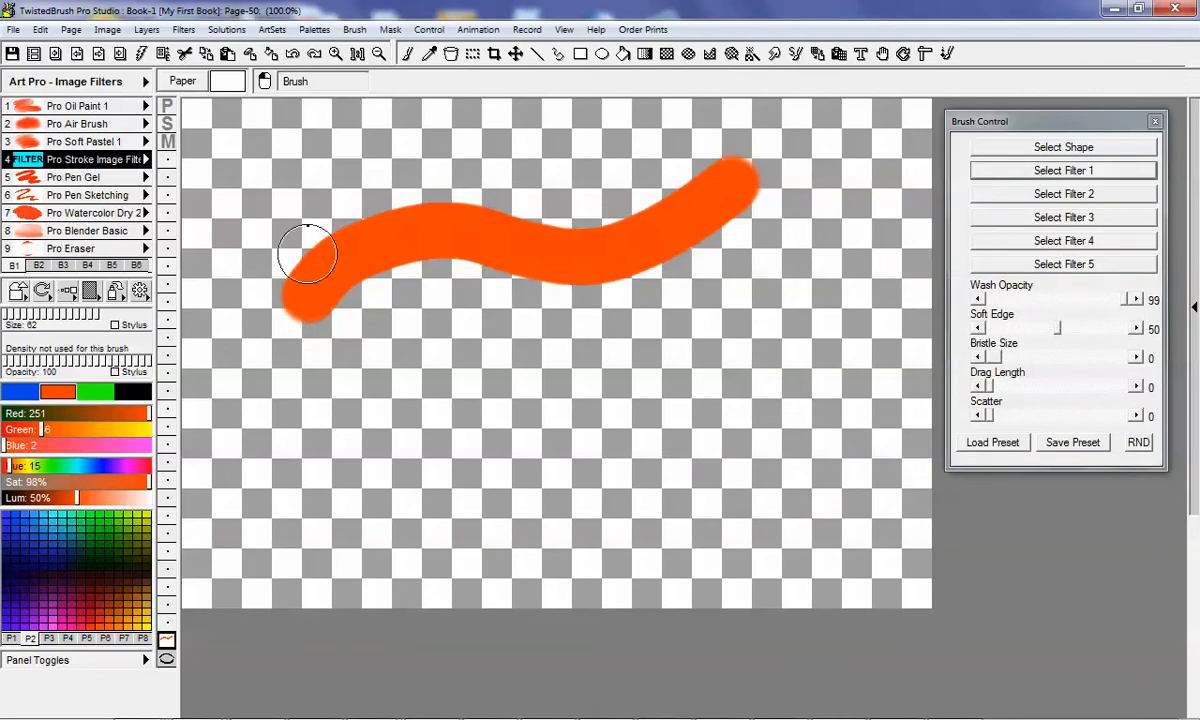
Step: Clear the layer and try the Glass brush with two wavy orange strokes crossed by one blue stroke
left_click(251, 55)
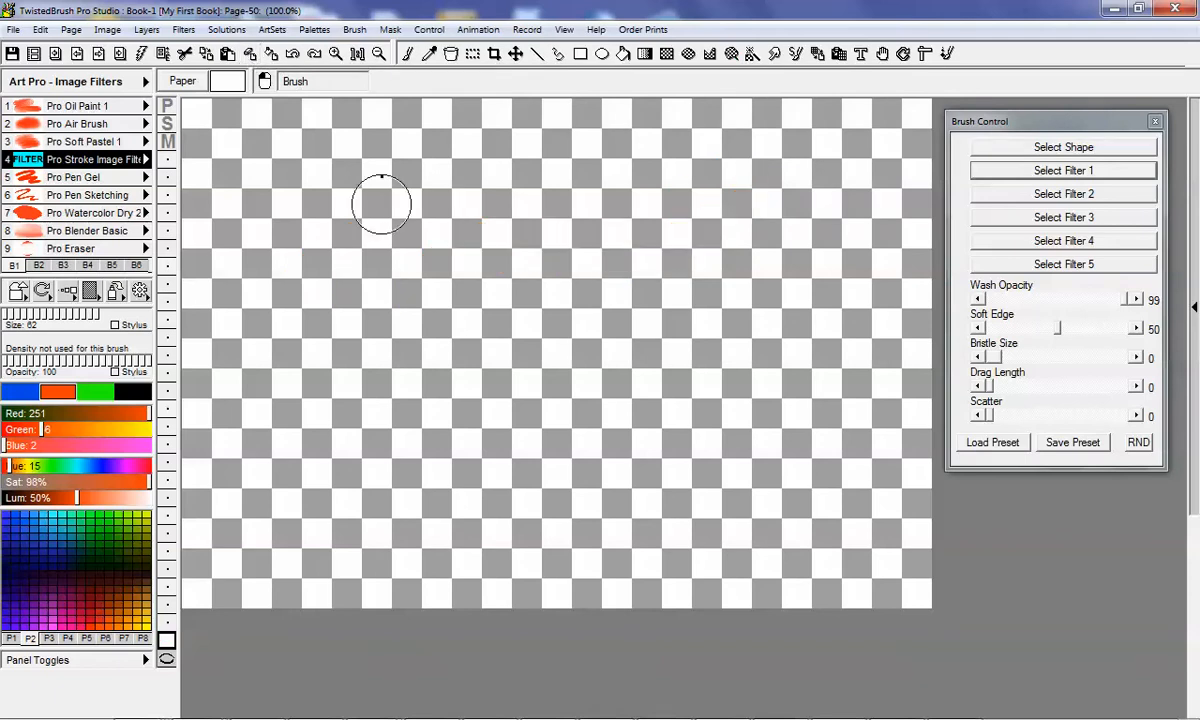
mouse_move(327, 396)
left_mouse_down()
mouse_move(362, 346)
mouse_move(755, 165)
left_mouse_up()
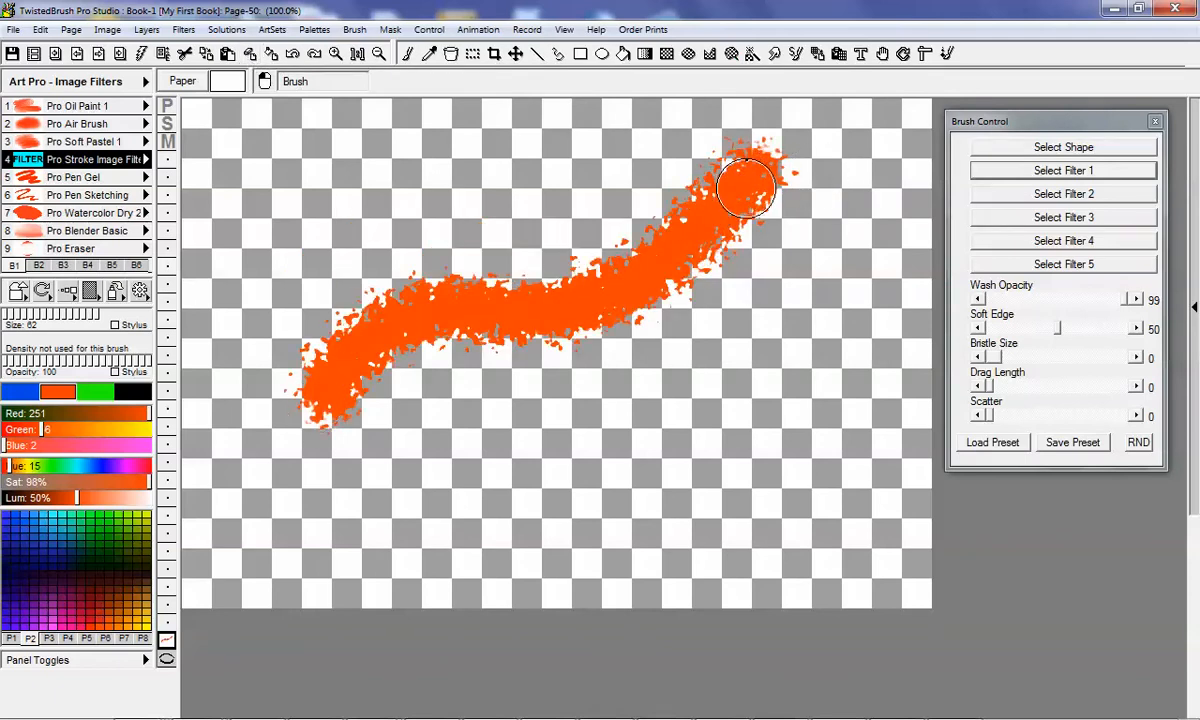
mouse_move(385, 500)
left_mouse_down()
mouse_move(418, 470)
mouse_move(835, 283)
left_mouse_up()
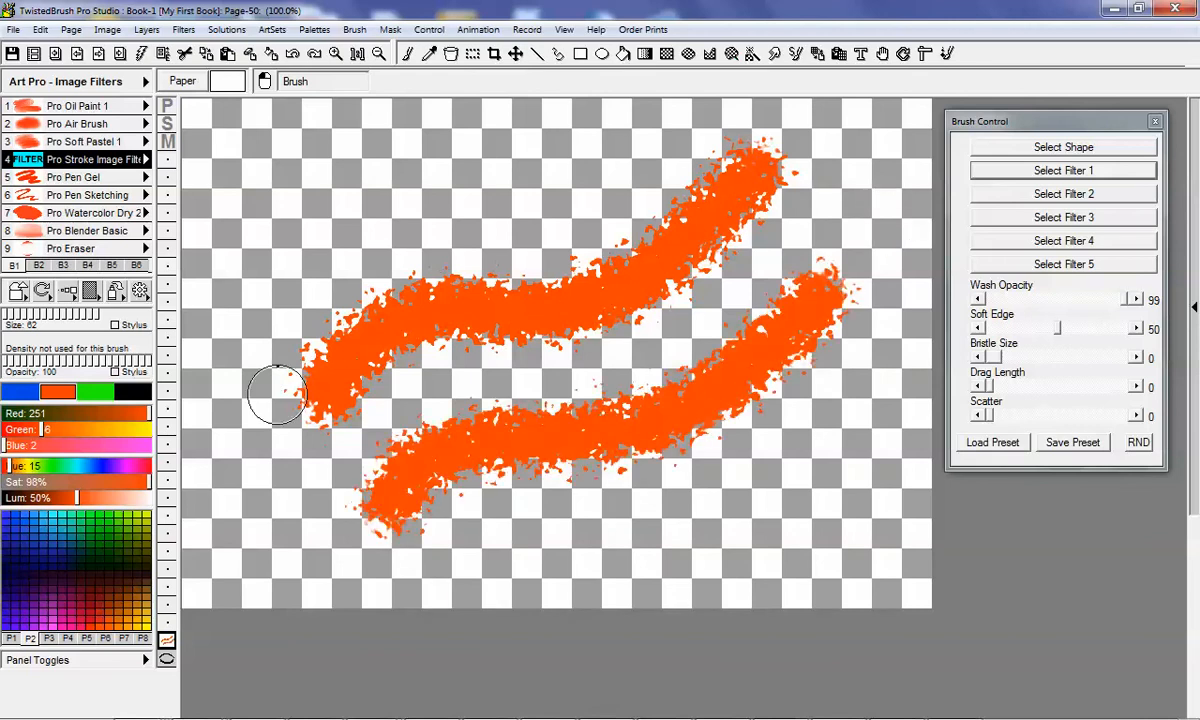
left_click(22, 390)
left_click_drag(285, 205, 580, 505)
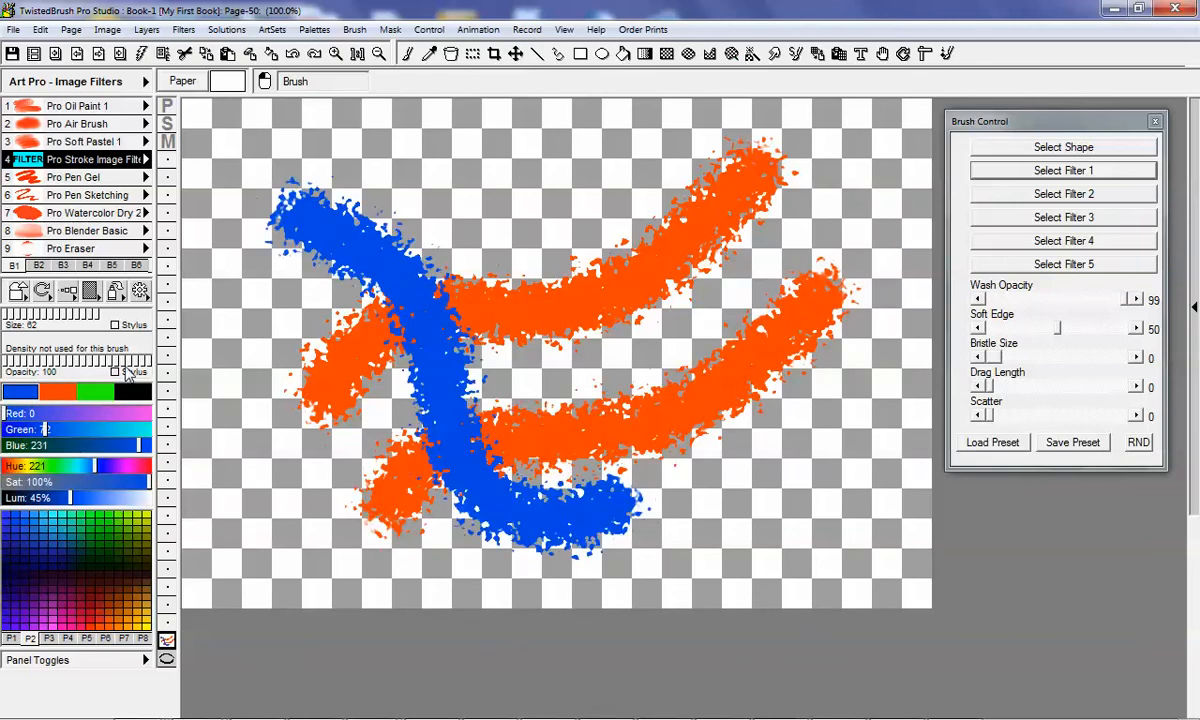
Step: Lower the brush's Wash Opacity to 68 and paint a long curved blue stroke over the existing strokes
left_click(1124, 300)
left_click_drag(1124, 300, 1082, 301)
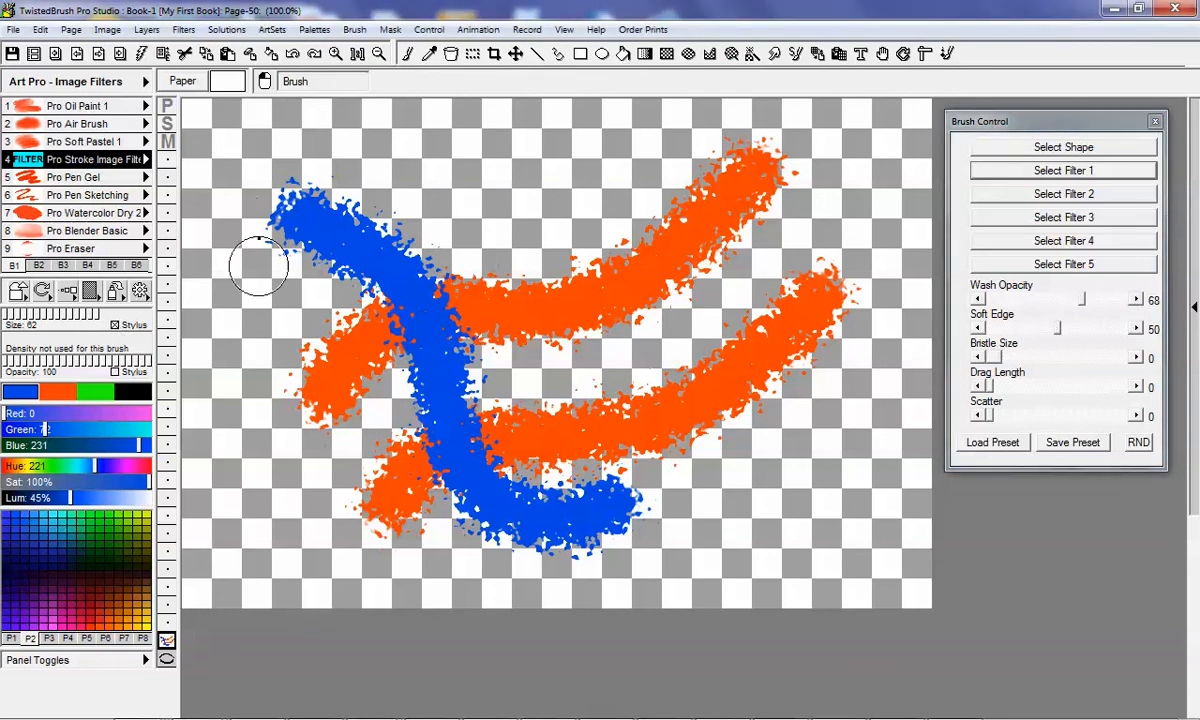
mouse_move(324, 183)
left_mouse_down()
mouse_move(723, 169)
mouse_move(783, 347)
mouse_move(548, 458)
left_mouse_up()
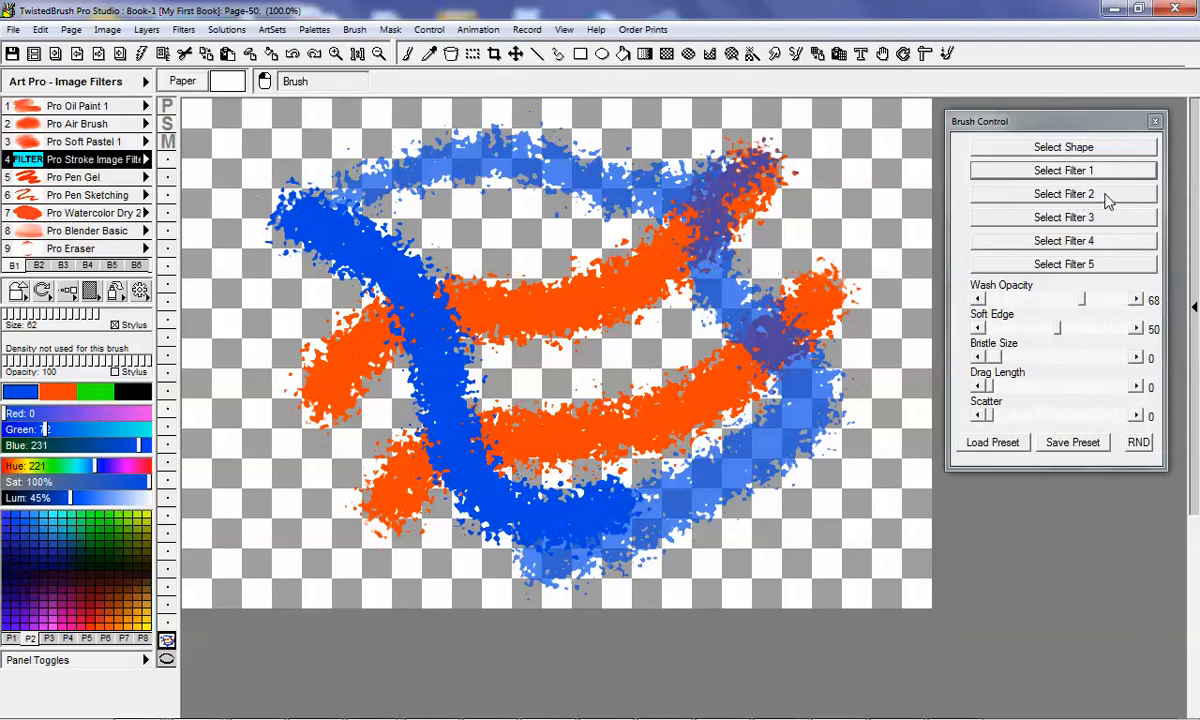
Step: Choose the Plasma filter for the brush's second filter slot
left_click(1063, 194)
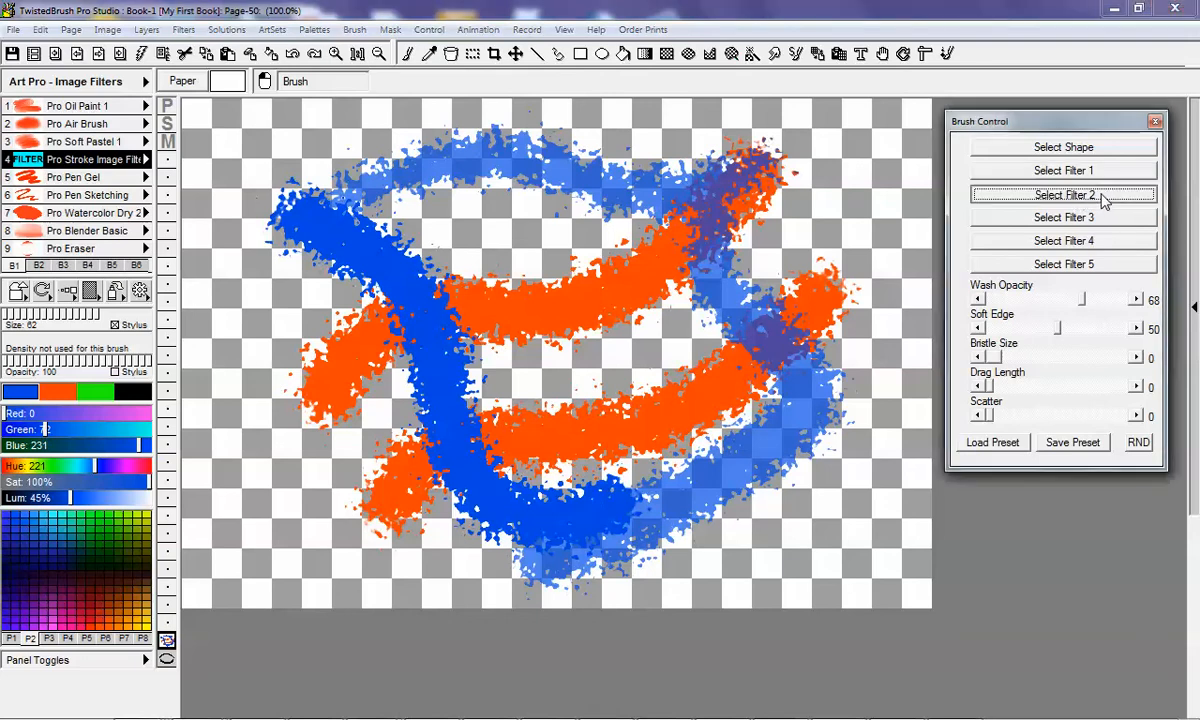
scroll(888, 147, "up", 1)
left_click_drag(886, 141, 880, 187)
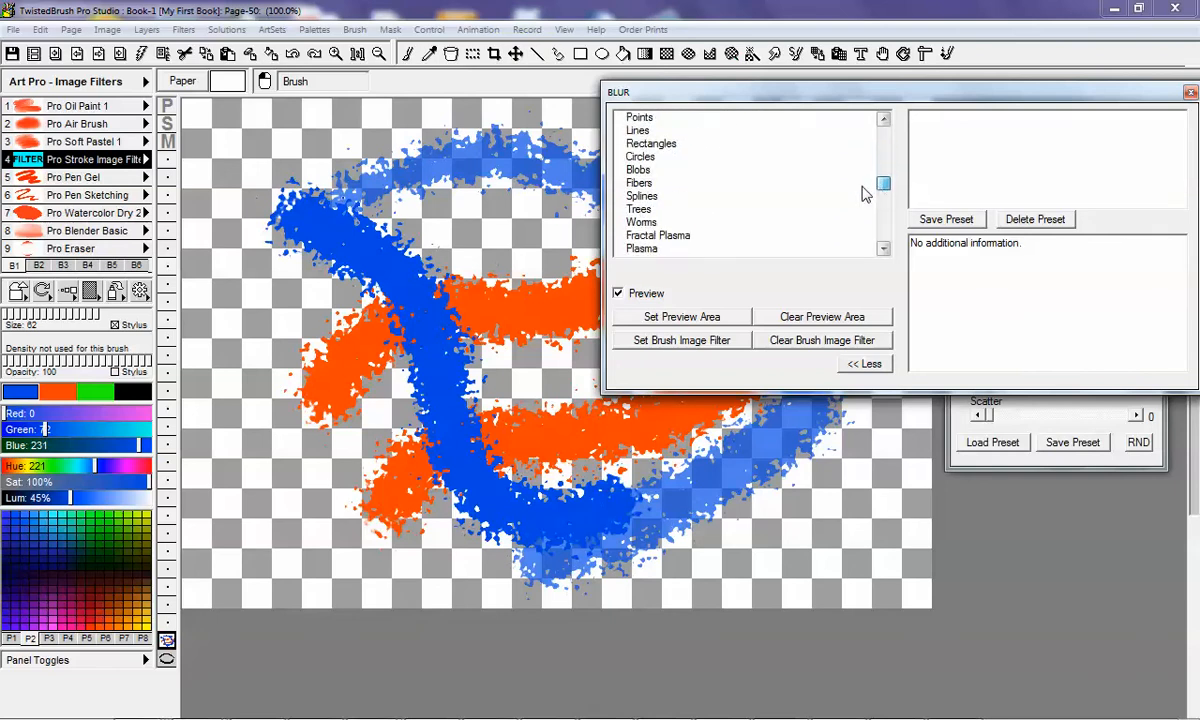
left_click(642, 249)
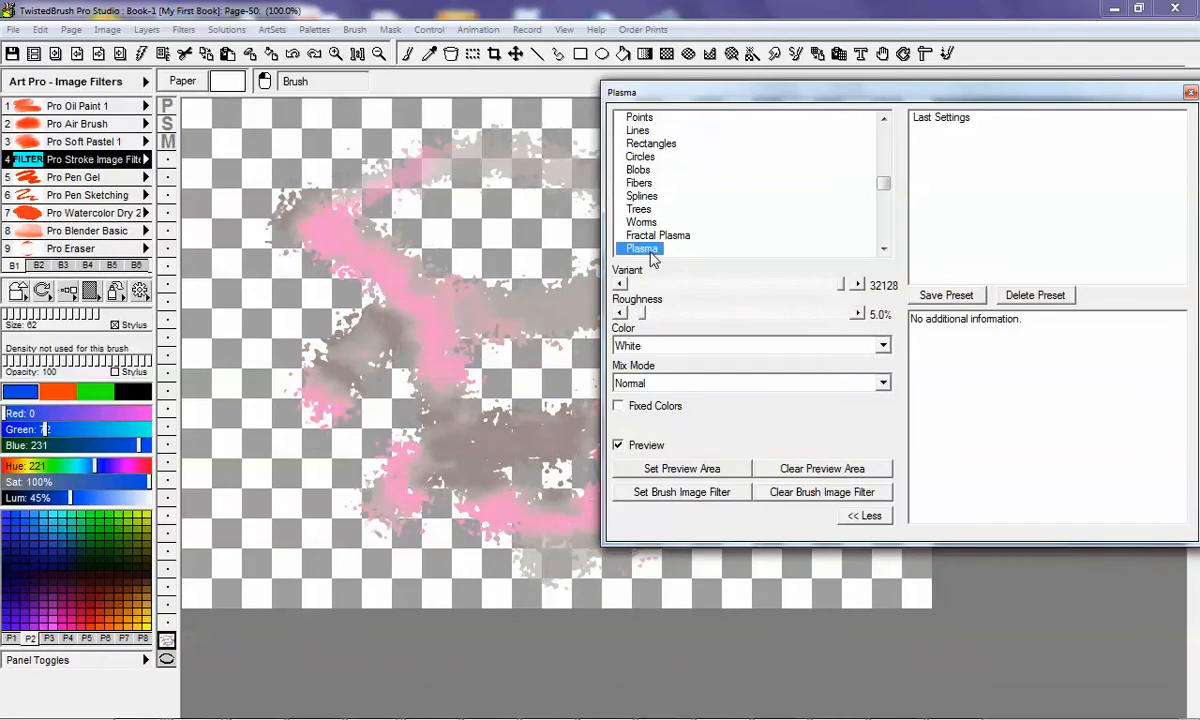
Step: Set the Plasma Variant to 27619 and store it as the brush's second image filter
left_click_drag(855, 290, 808, 293)
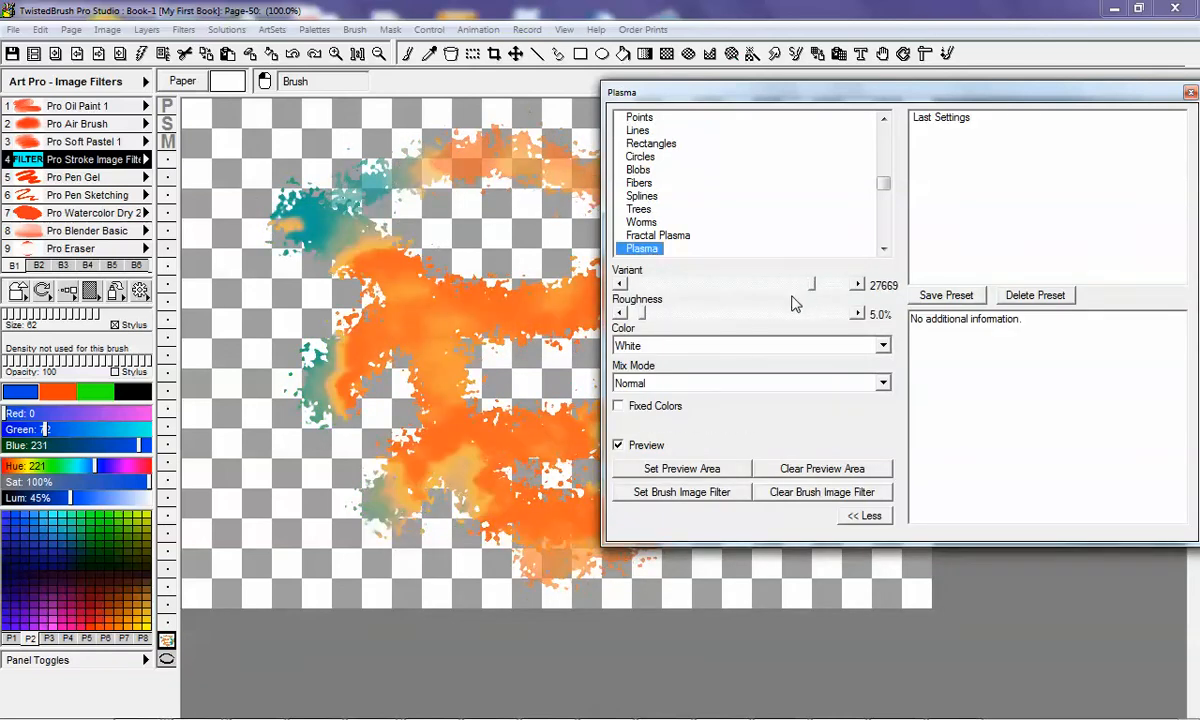
left_click(842, 287)
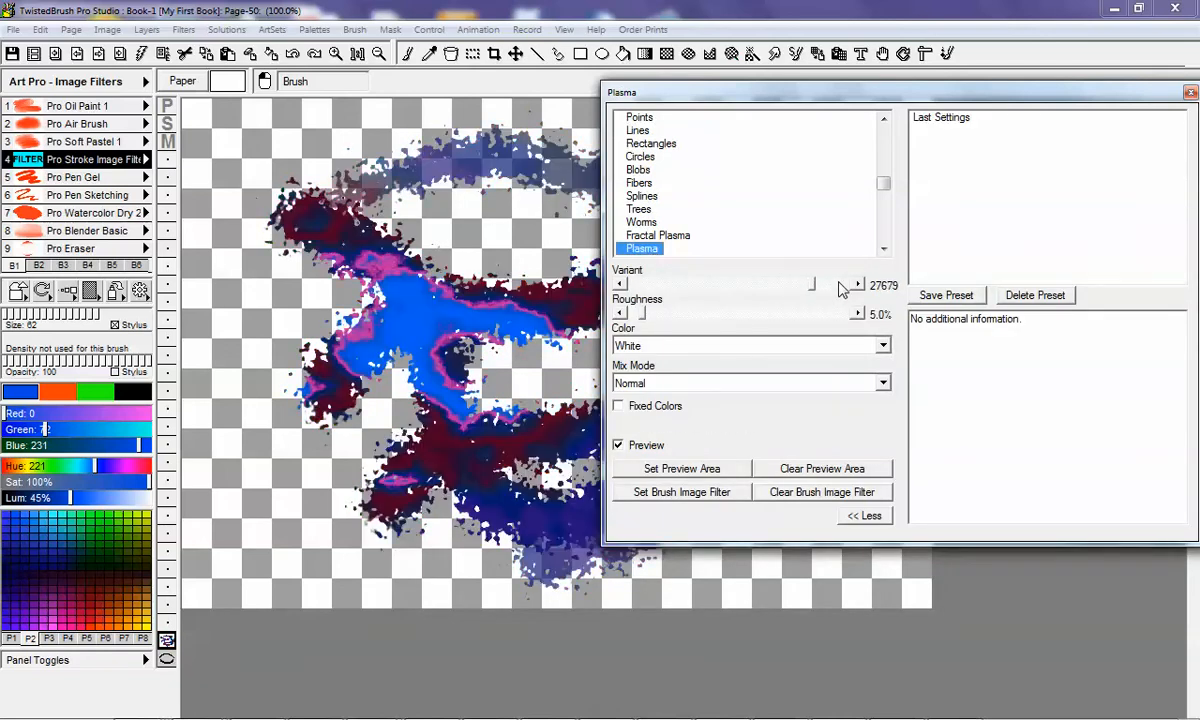
left_click(771, 287)
left_click(763, 288)
left_click(758, 287)
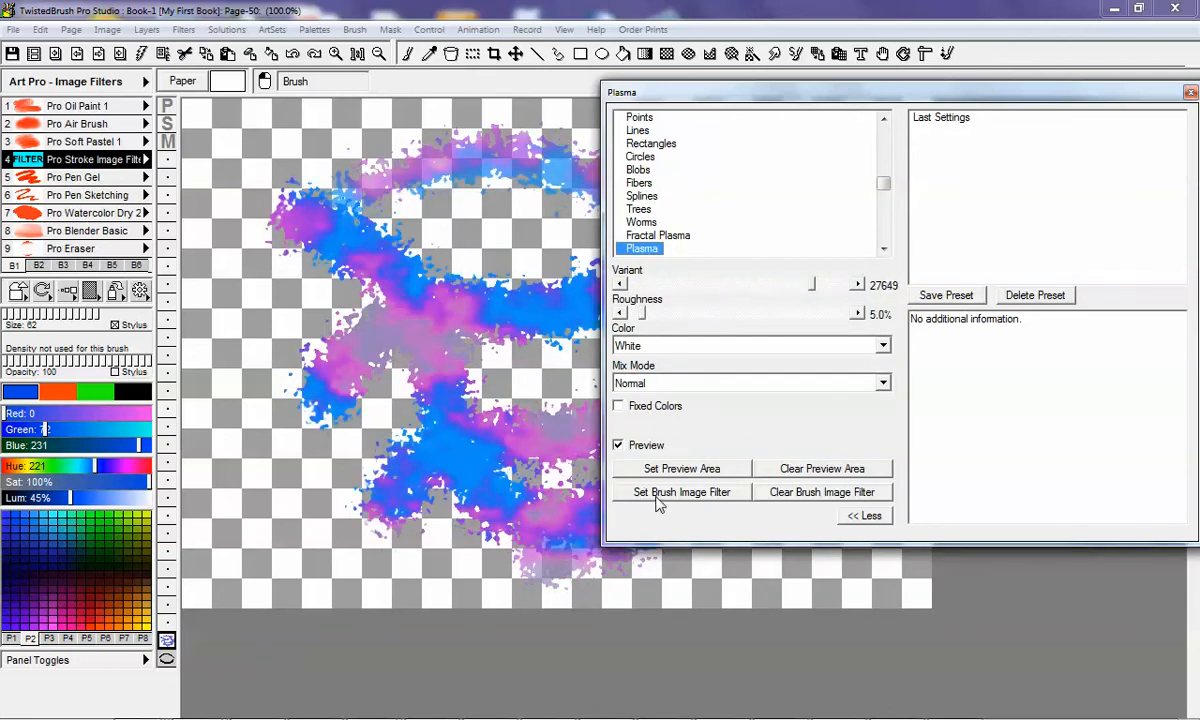
left_click(769, 288)
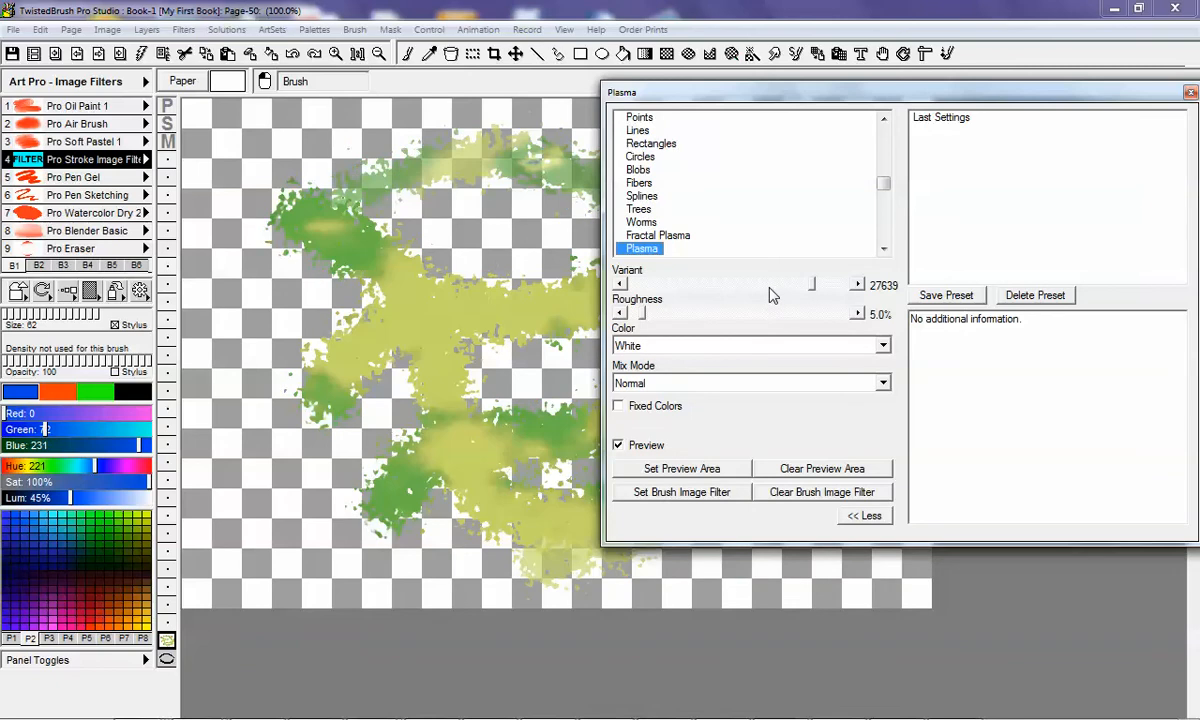
left_click(769, 288)
left_click(769, 288)
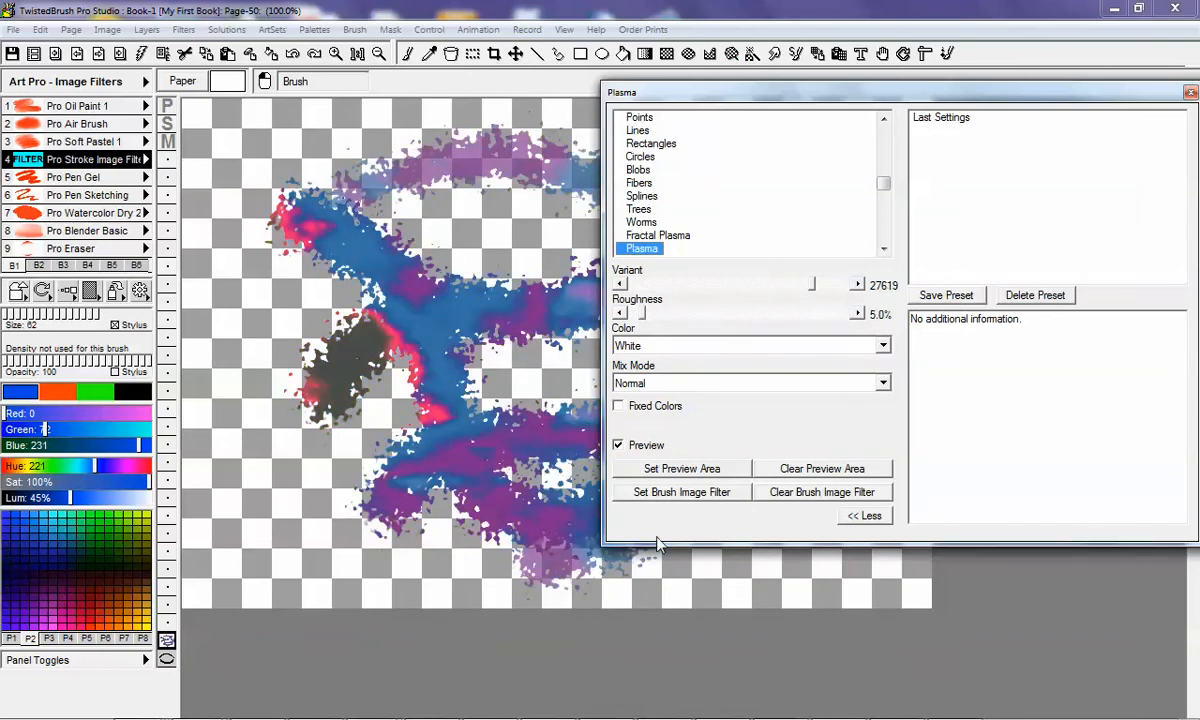
left_click(701, 495)
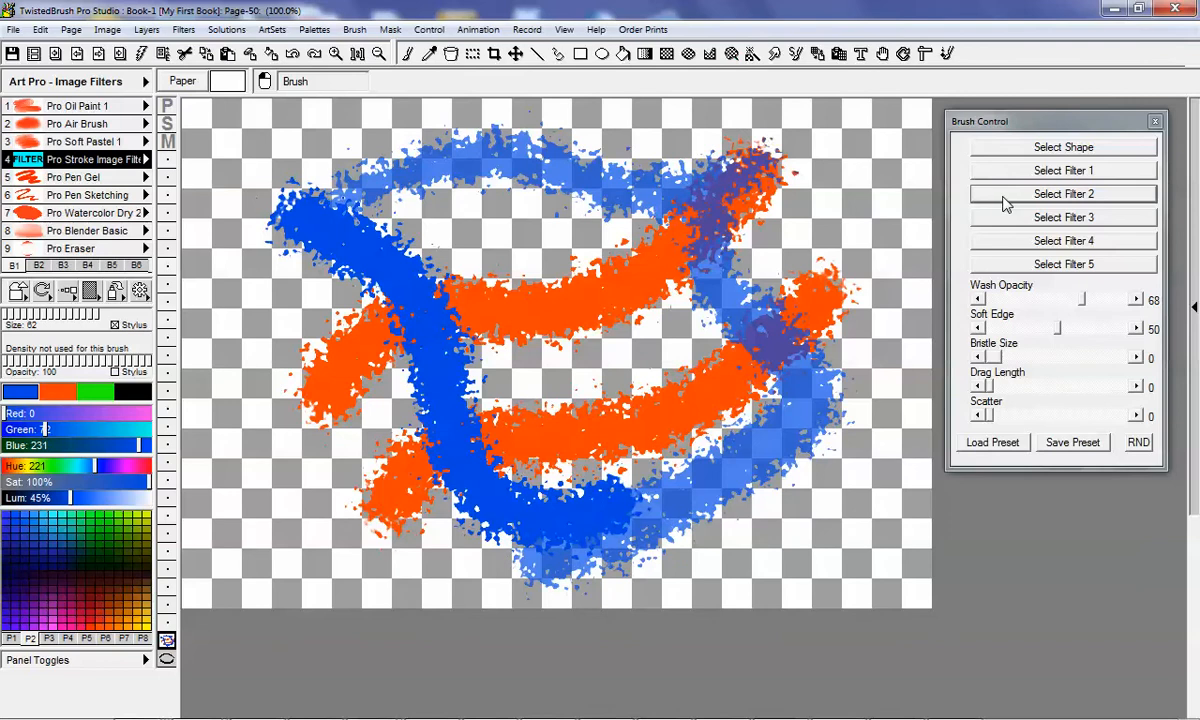
Step: On a cleared layer, paint two wavy strokes with the orange color and Wash Opacity set to 99
left_click(250, 55)
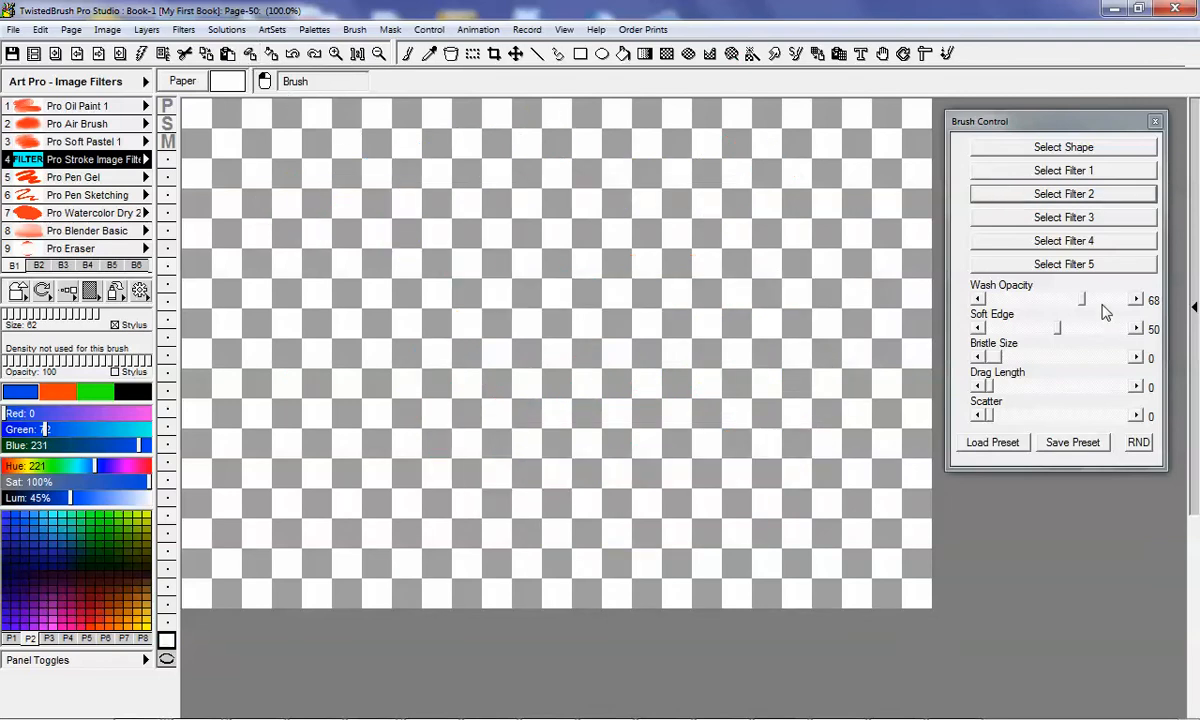
left_click_drag(1086, 303, 1107, 305)
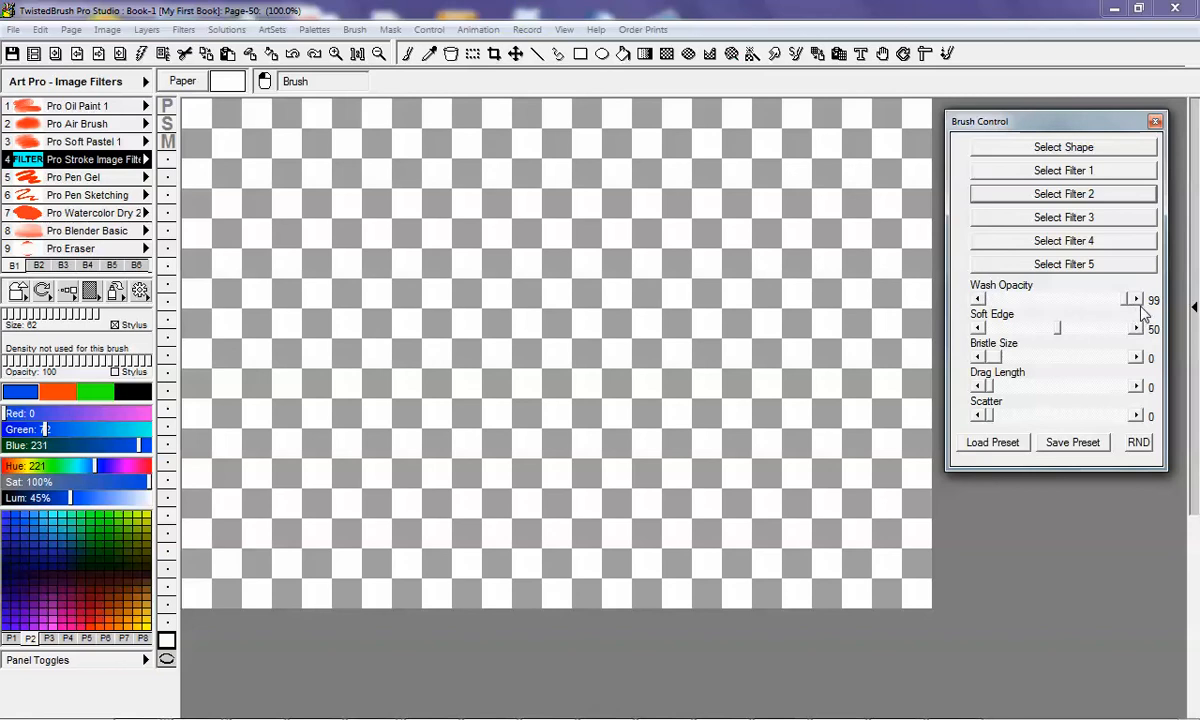
left_click(63, 398)
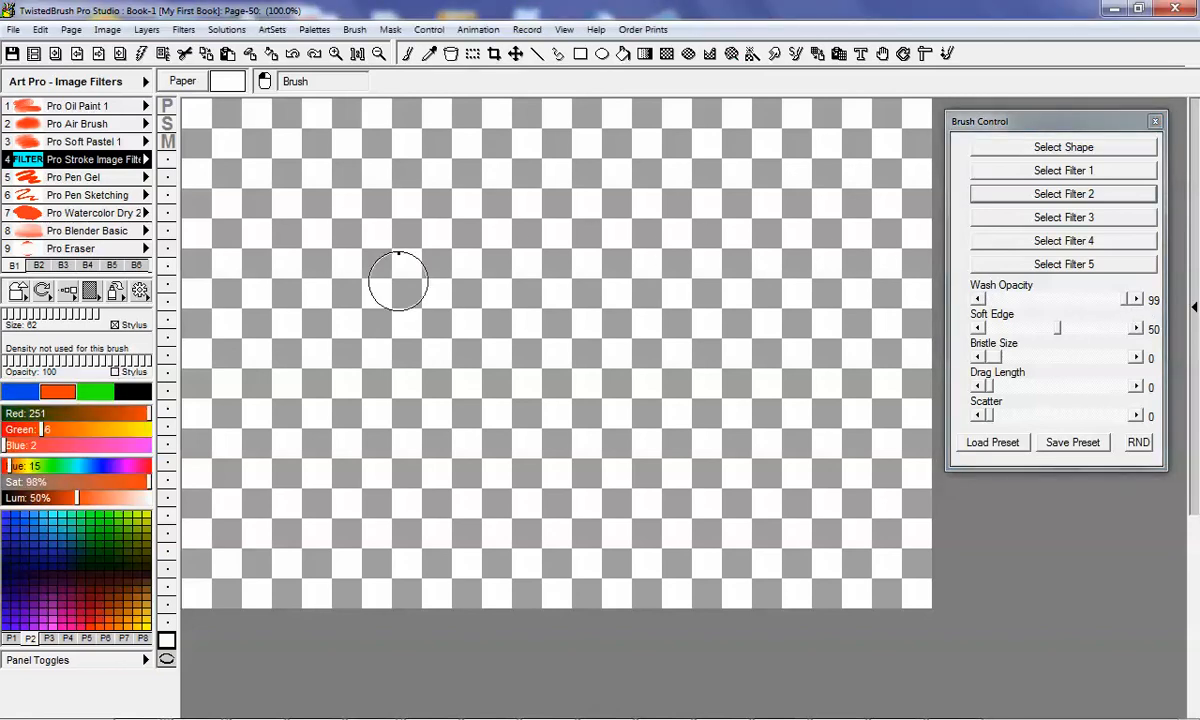
mouse_move(297, 321)
left_mouse_down()
mouse_move(547, 287)
mouse_move(795, 168)
left_mouse_up()
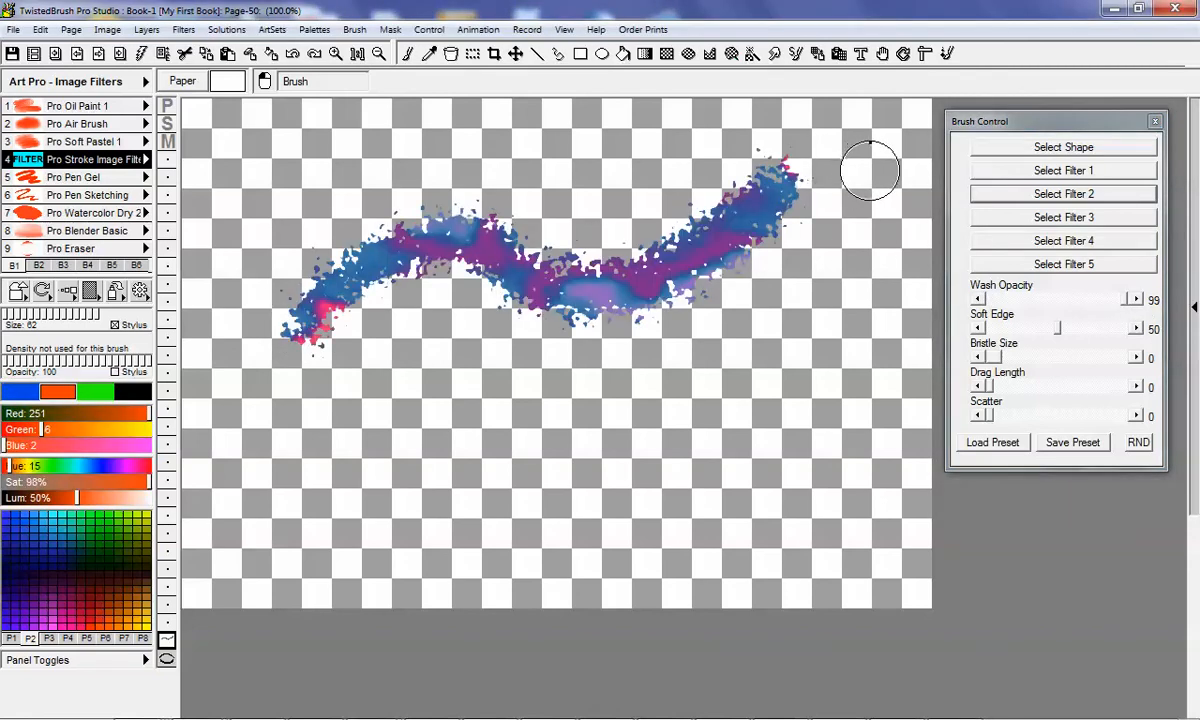
mouse_move(370, 412)
left_mouse_down()
mouse_move(536, 396)
mouse_move(828, 340)
left_mouse_up()
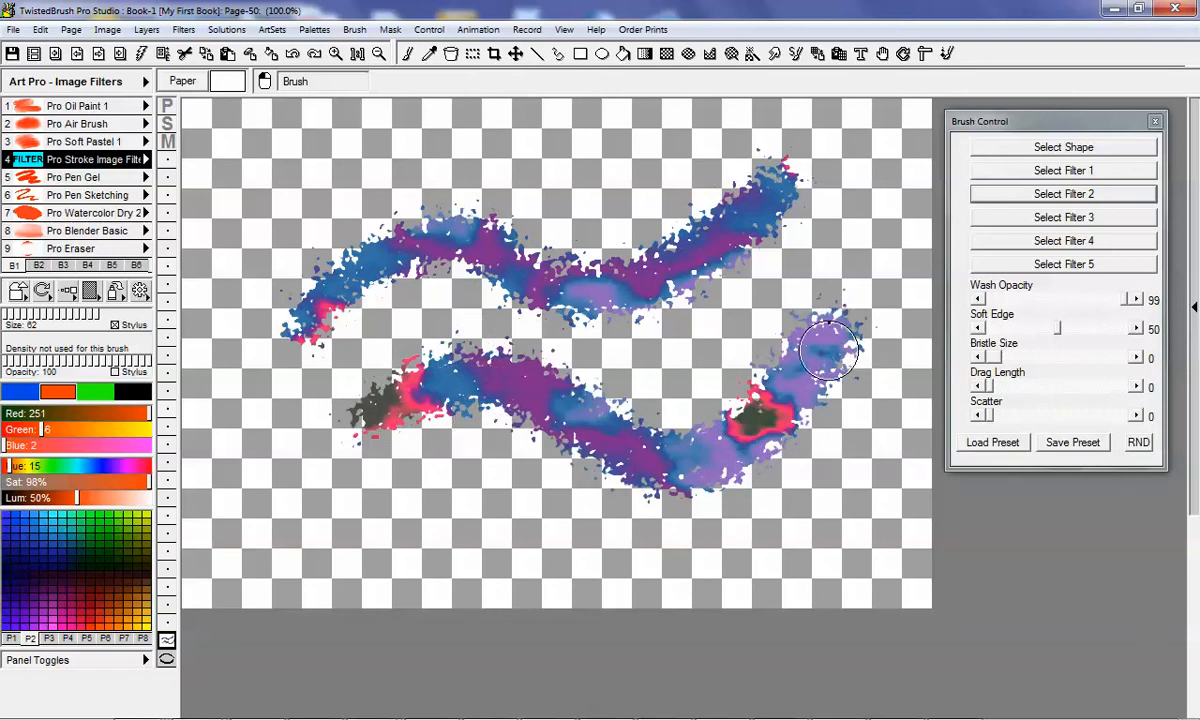
Step: Choose the Glow Outer filter for the brush's third filter slot
left_click(1092, 220)
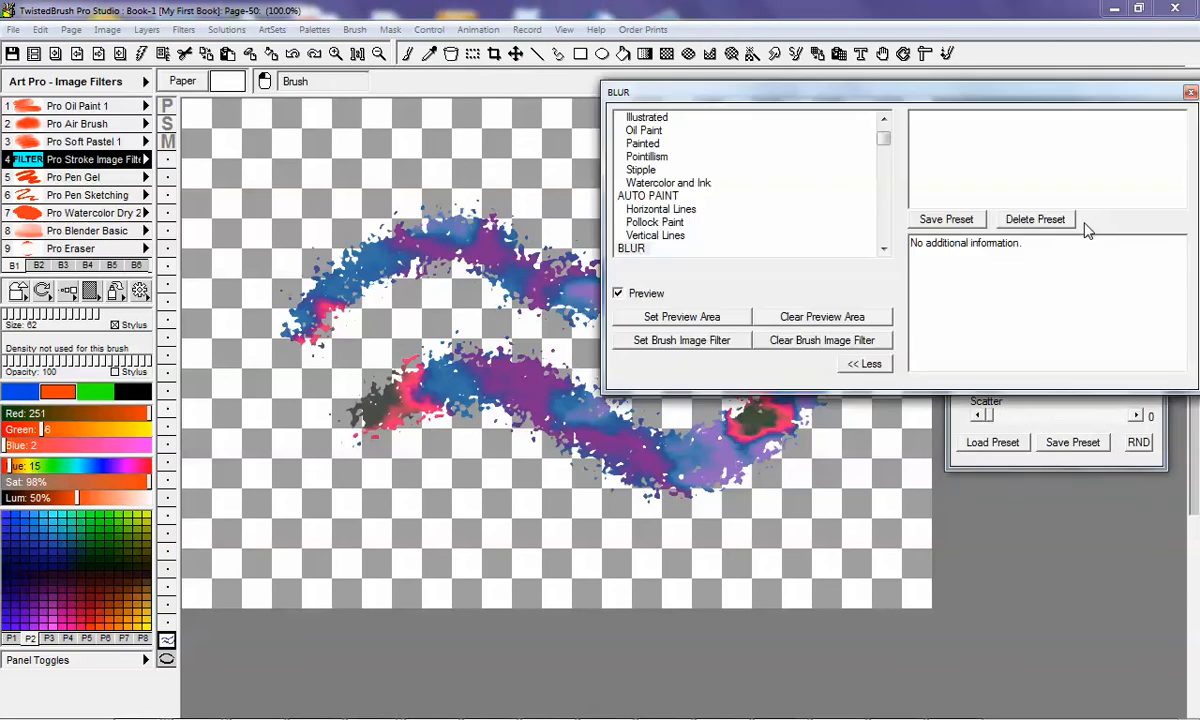
mouse_move(884, 140)
left_mouse_down()
mouse_move(883, 226)
mouse_move(810, 221)
left_mouse_up()
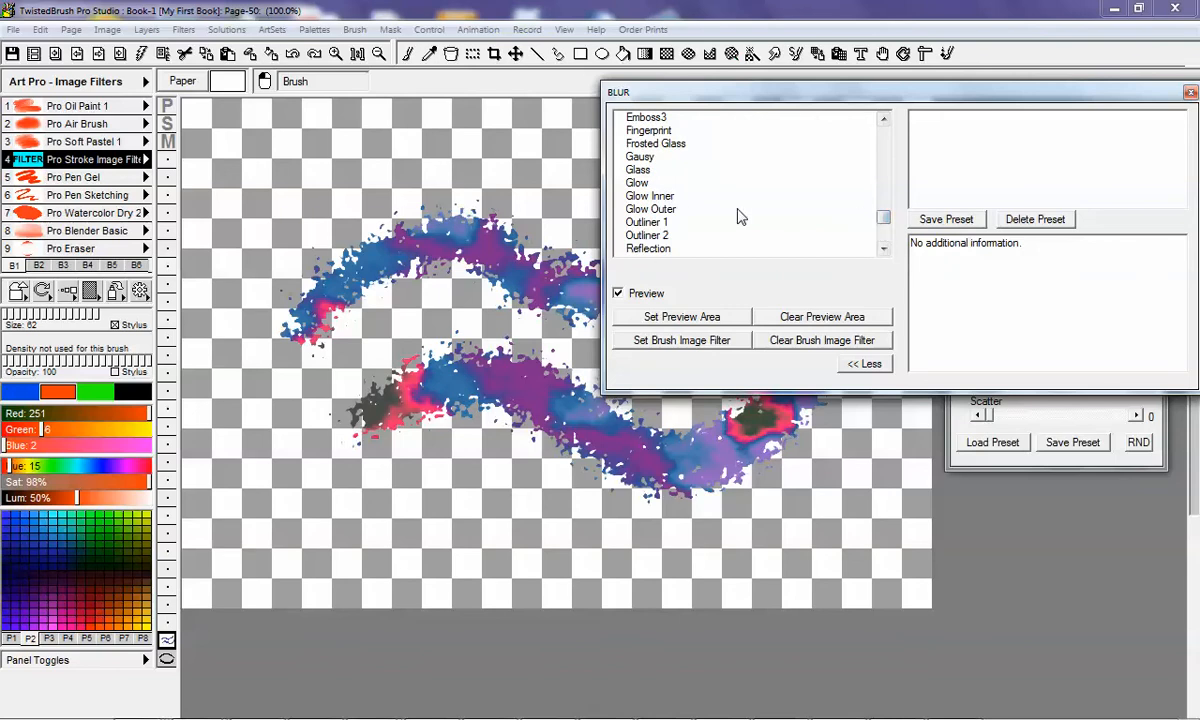
left_click(673, 212)
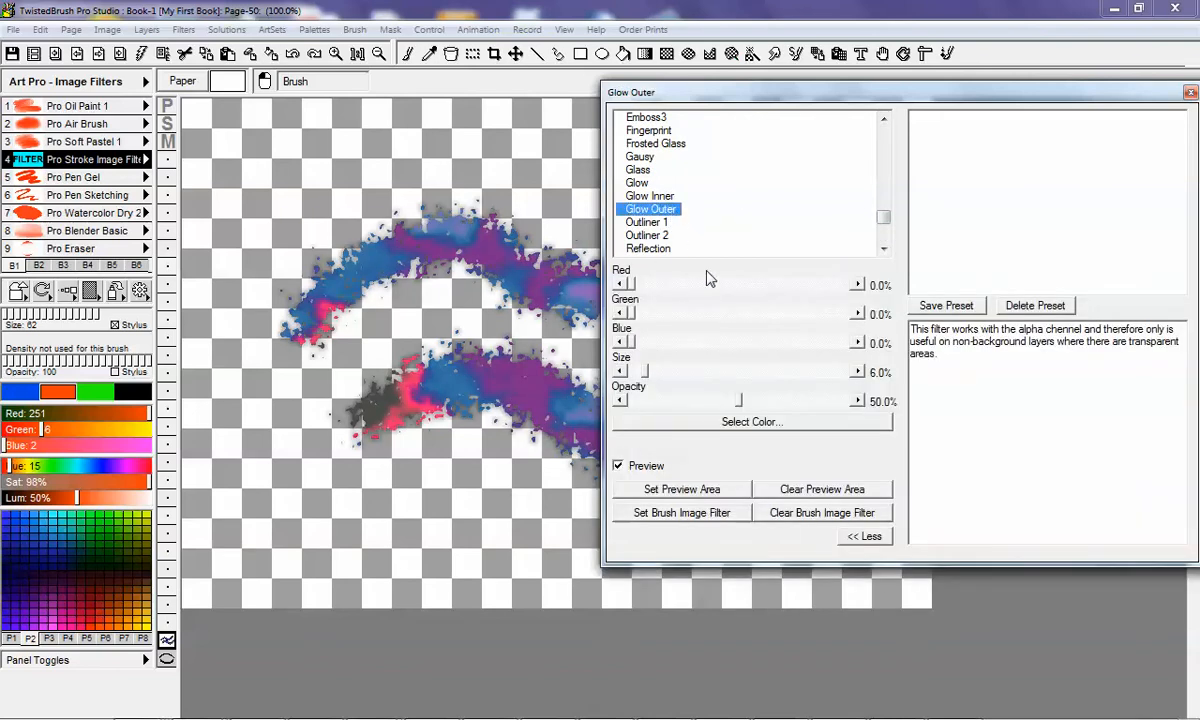
Step: Set Glow Outer to Red 100%, Size 14.5% and Opacity 65.4%, and store it as the brush's third image filter
left_click_drag(632, 286, 860, 284)
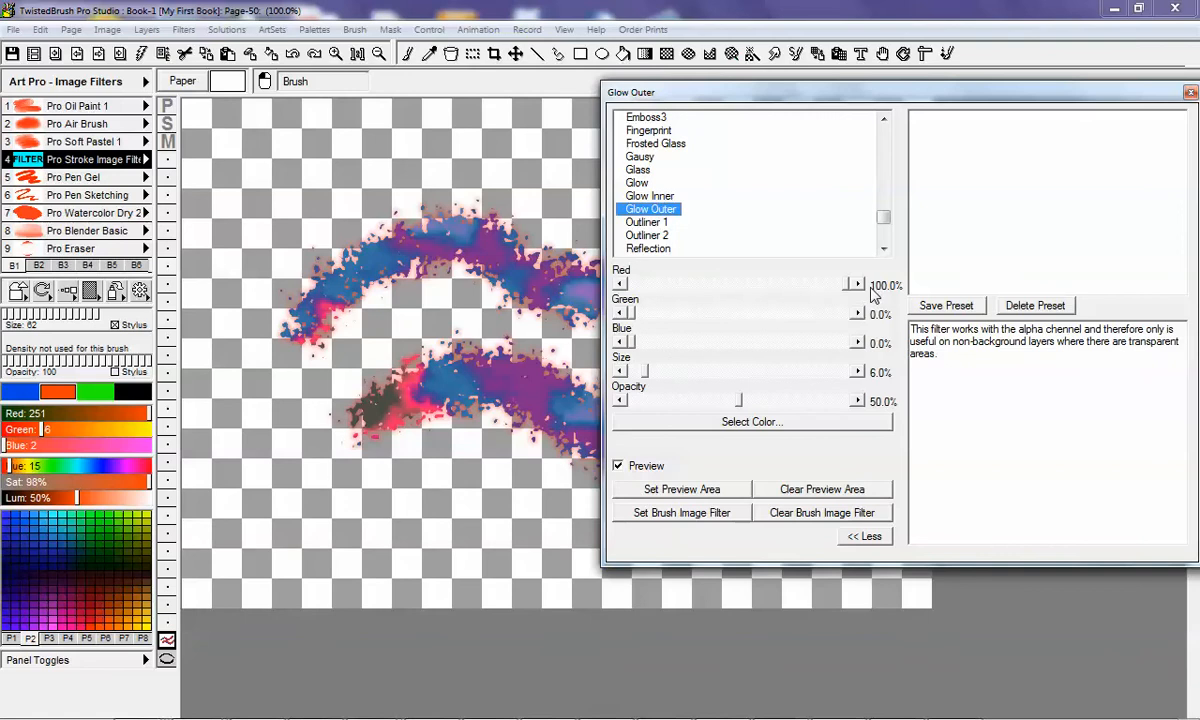
left_click_drag(645, 378, 663, 373)
left_click_drag(737, 402, 771, 402)
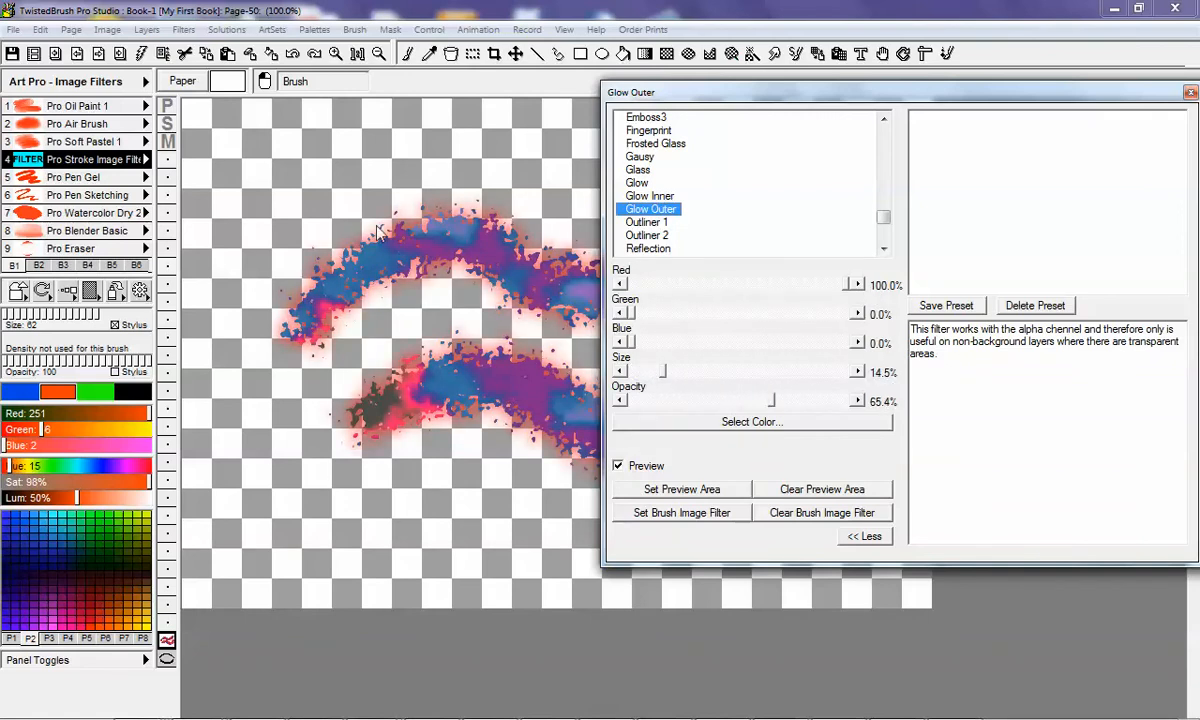
left_click(672, 514)
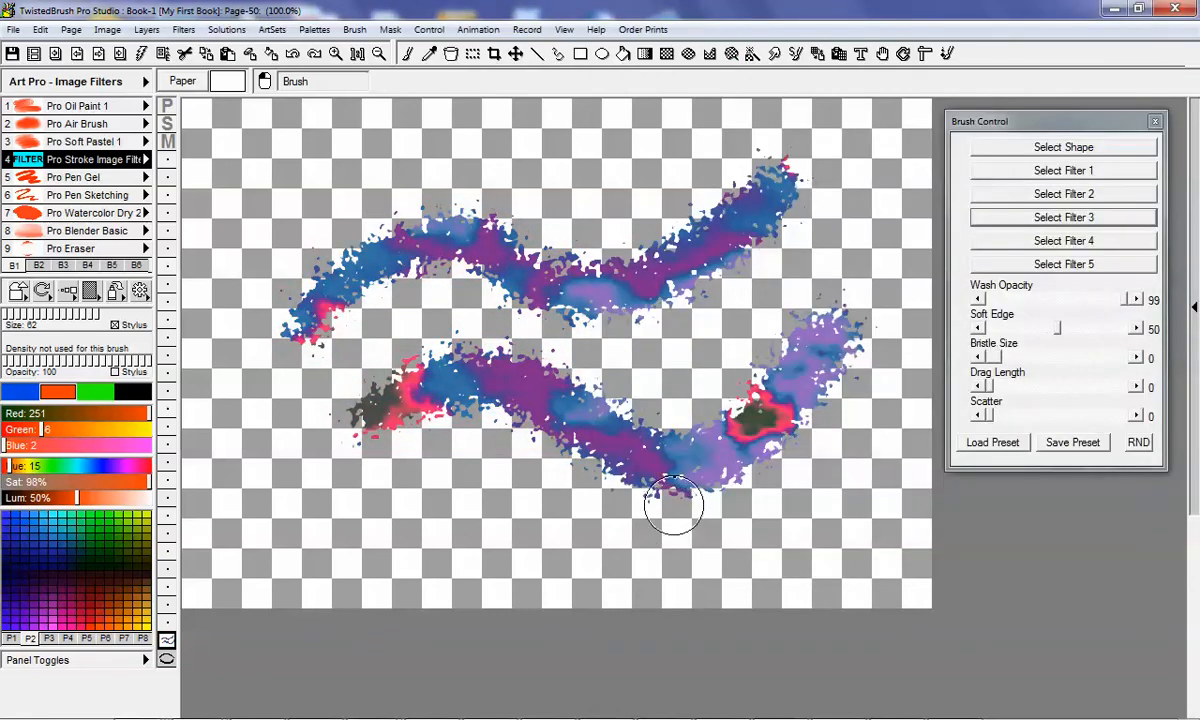
Step: On a cleared layer, paint three curved strokes with the orange color and one with the green color
left_click(250, 55)
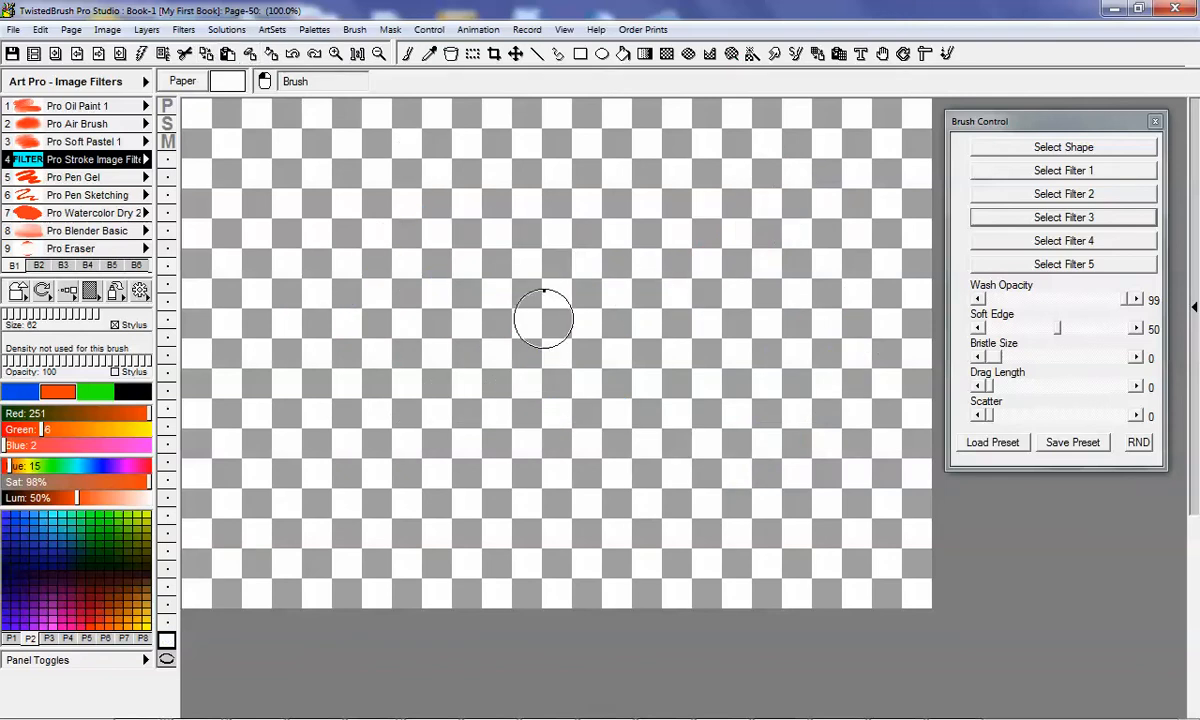
mouse_move(343, 398)
left_mouse_down()
mouse_move(644, 279)
mouse_move(797, 160)
left_mouse_up()
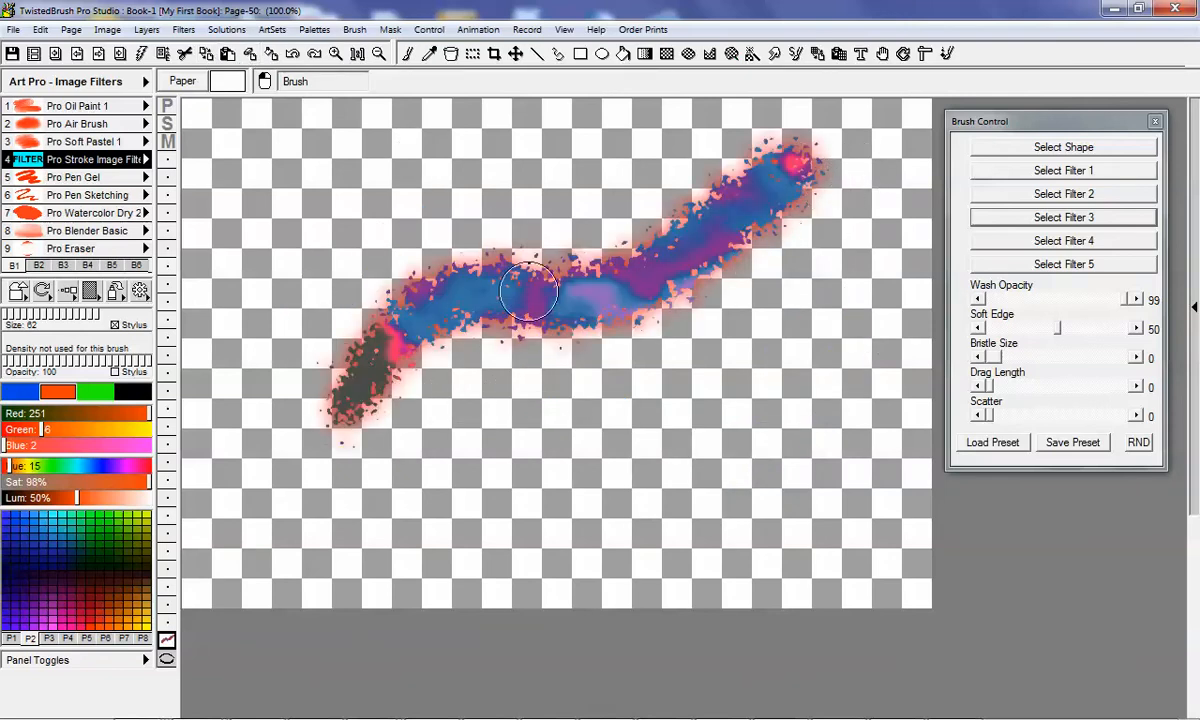
mouse_move(396, 483)
left_mouse_down()
mouse_move(623, 435)
mouse_move(792, 278)
left_mouse_up()
left_click_drag(402, 178, 700, 385)
left_click(100, 396)
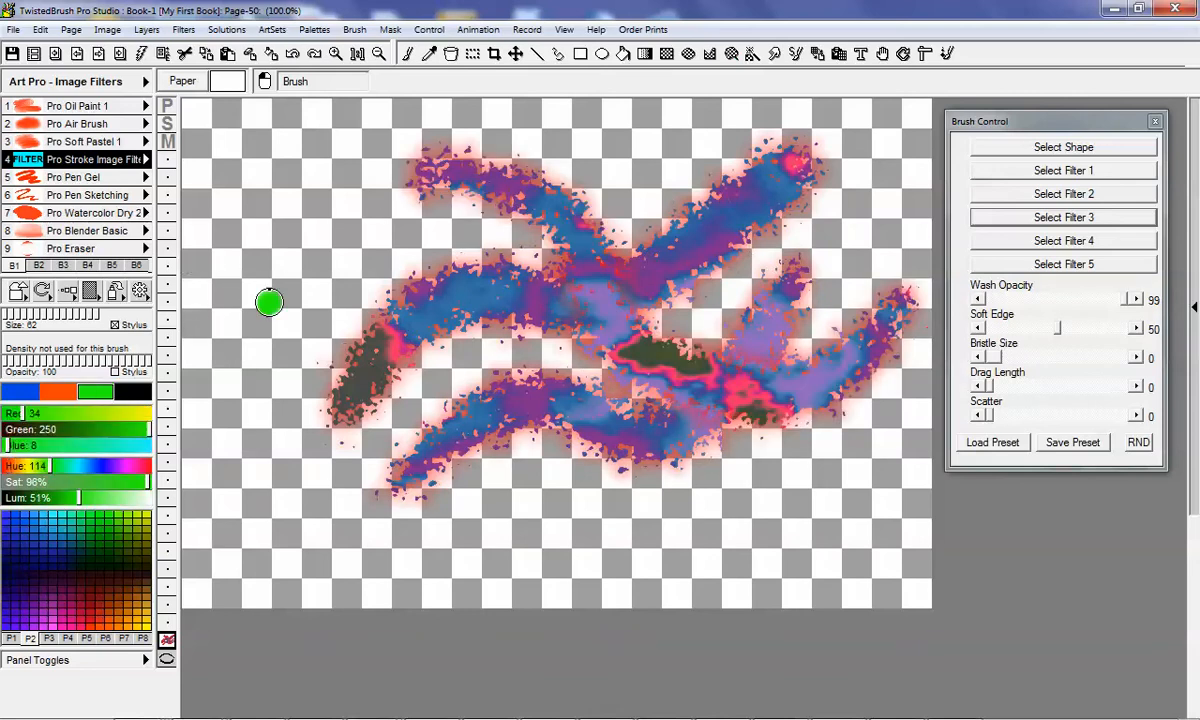
left_click_drag(268, 298, 695, 118)
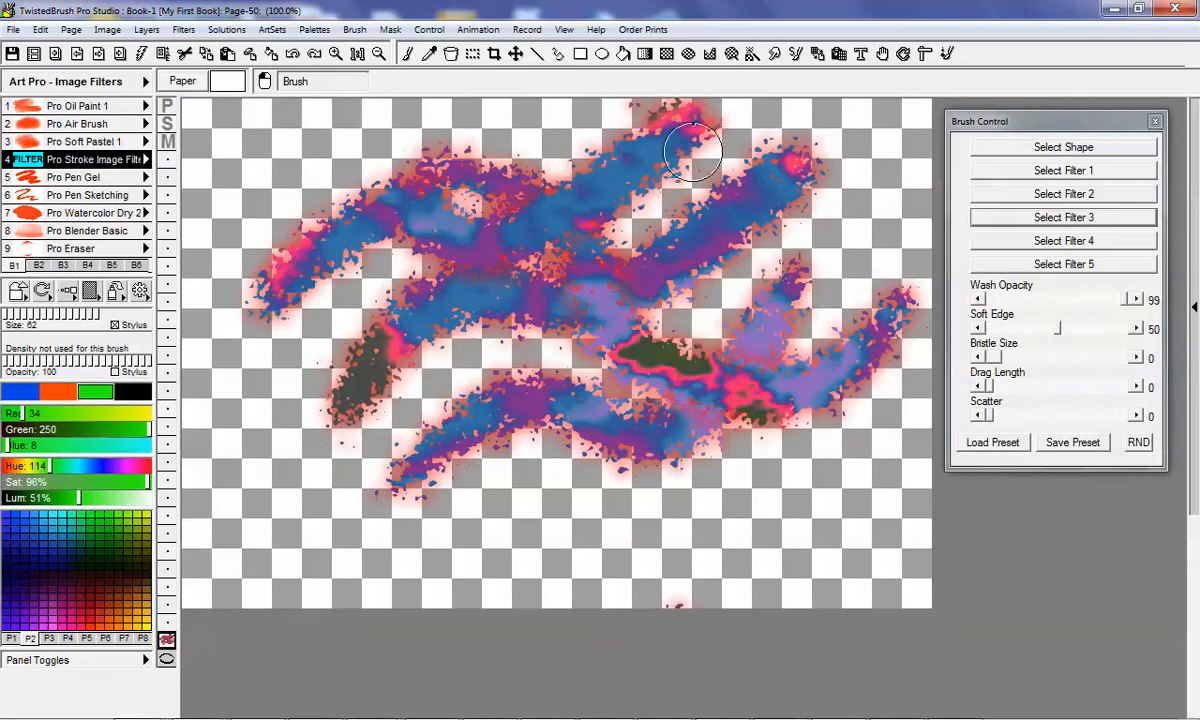
Step: Review the filter settings stored in the brush's second and third slots, and clear the layer
left_click(1106, 195)
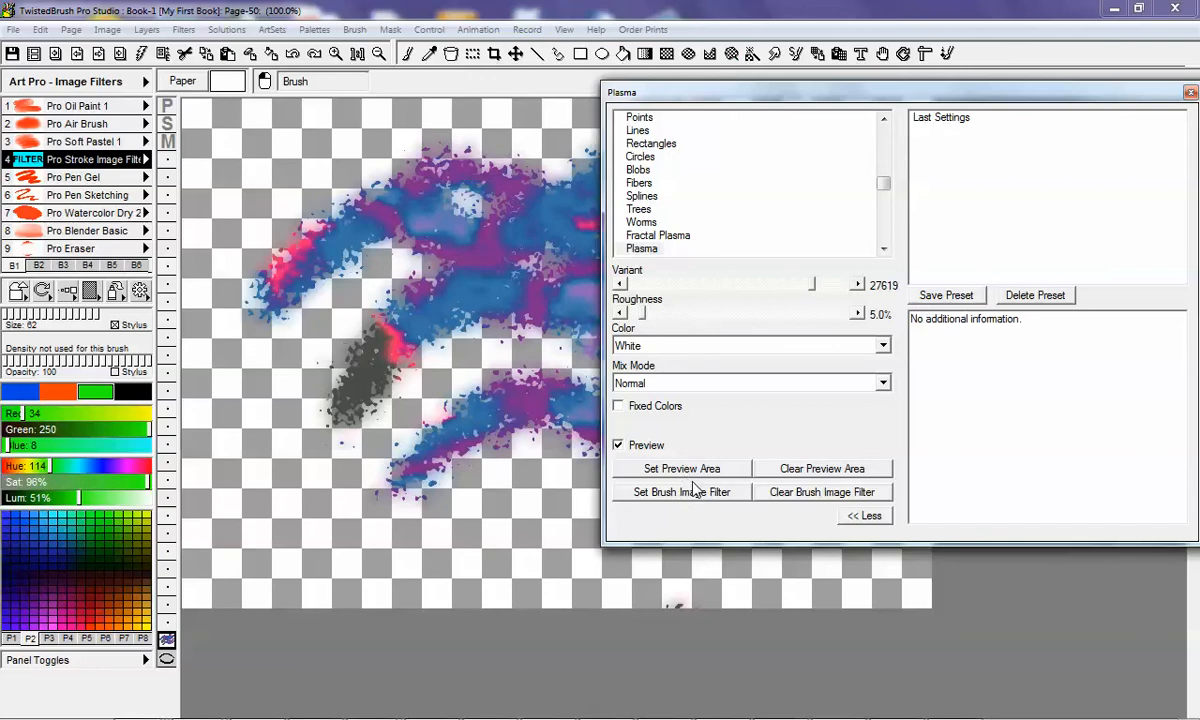
left_click(1189, 92)
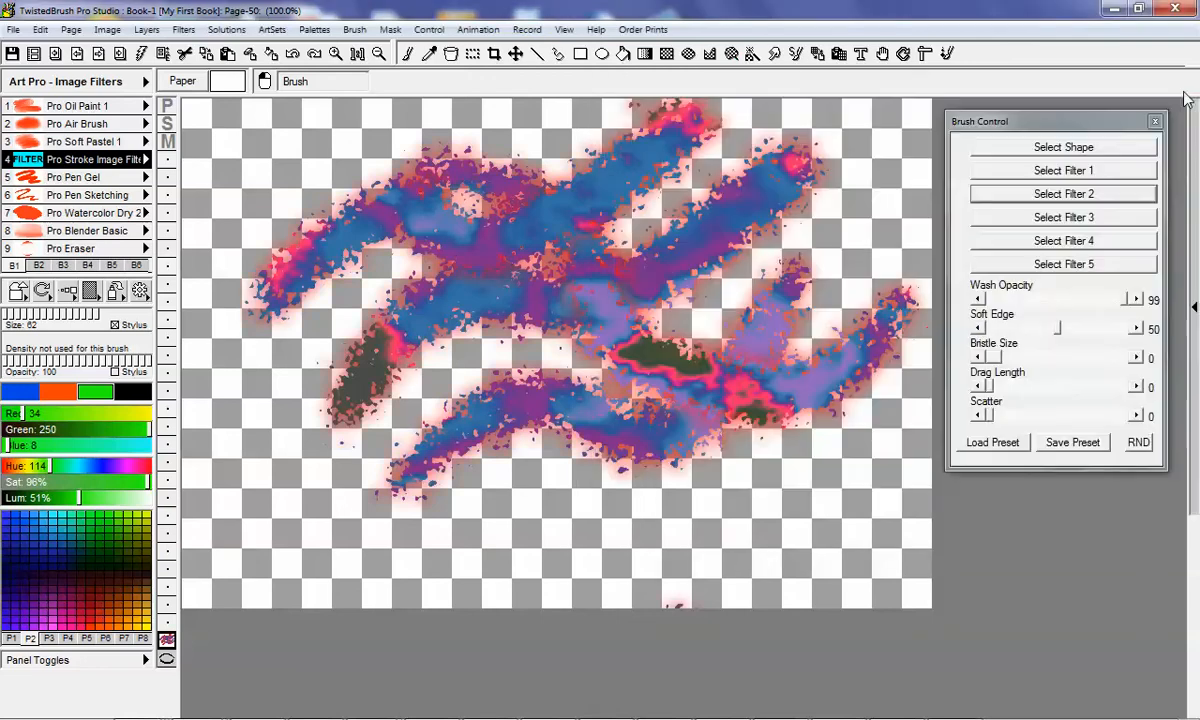
left_click(251, 54)
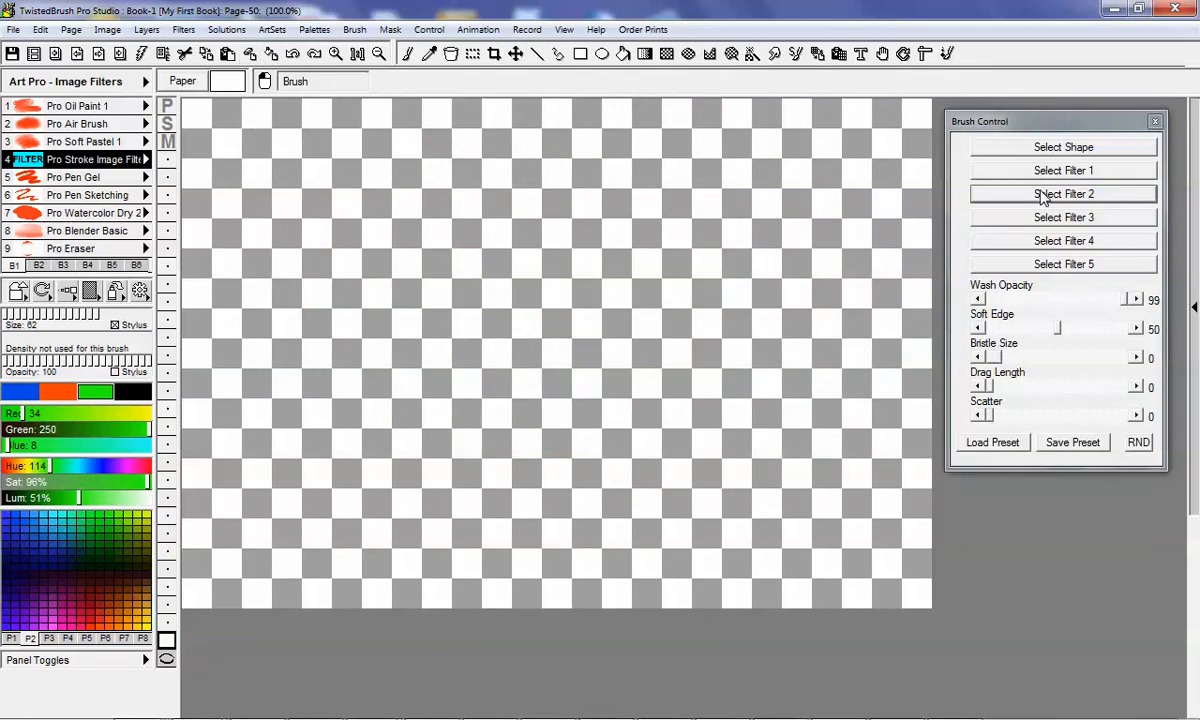
left_click(1086, 214)
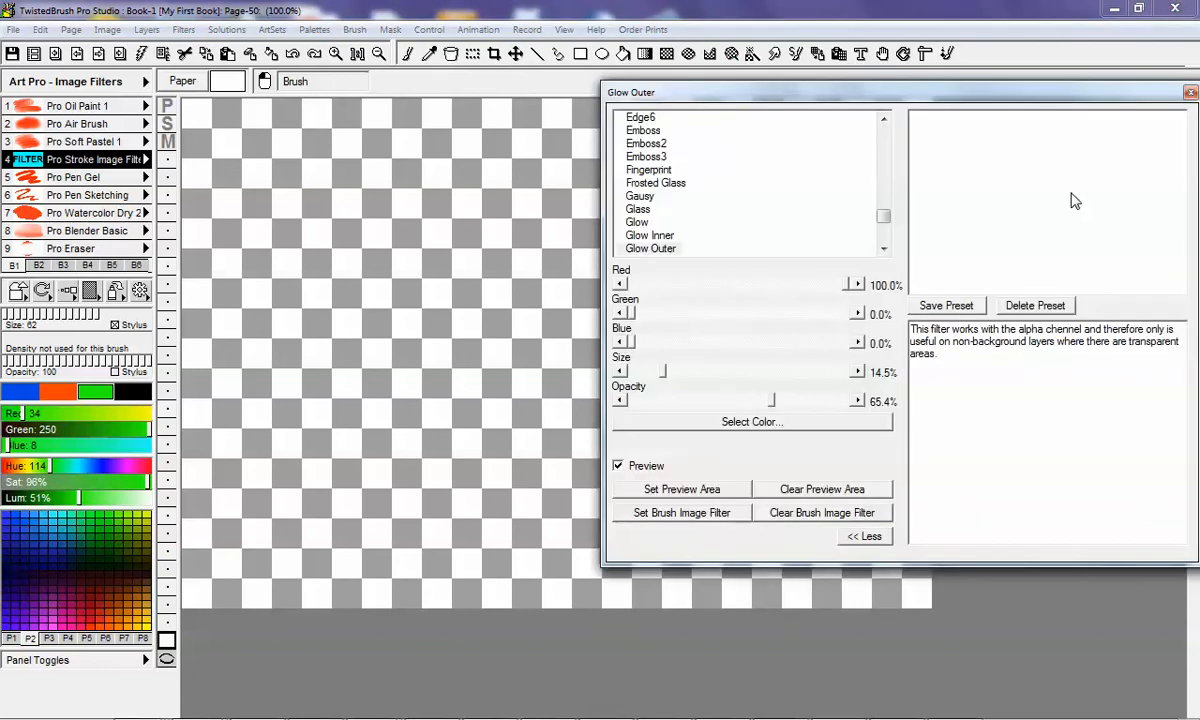
left_click(1189, 92)
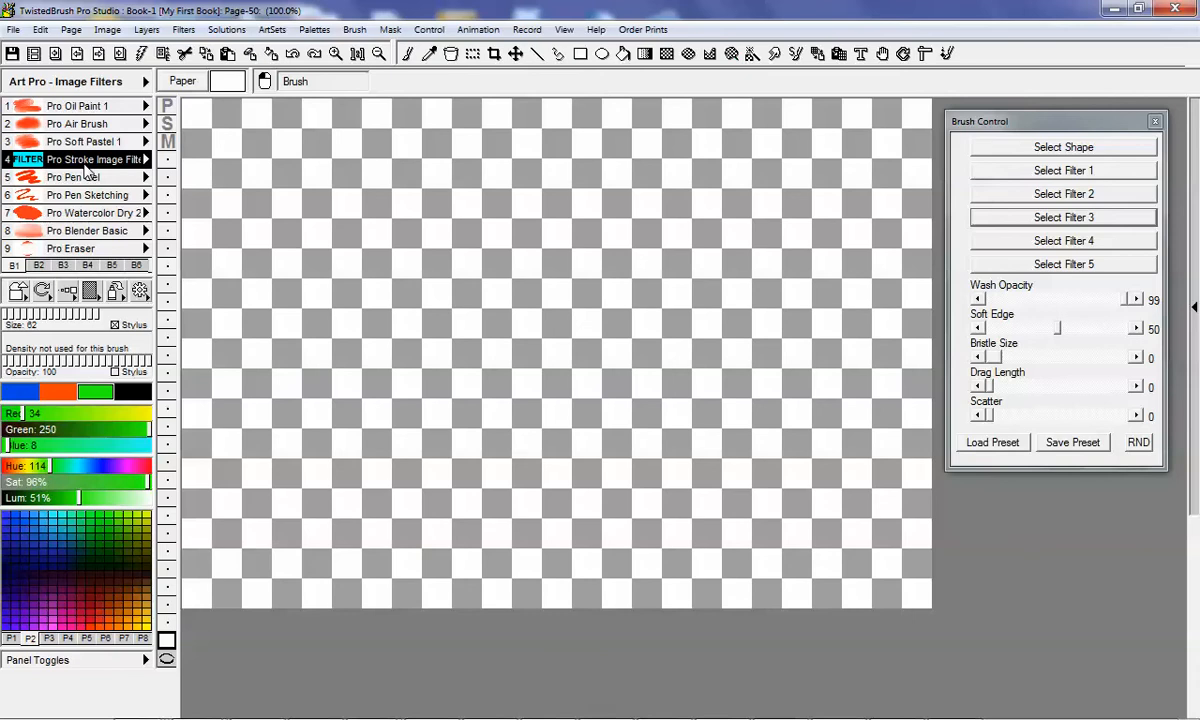
Step: Save the current brush settings as a preset named Pro Stroke Image Filter 1
left_click(1059, 446)
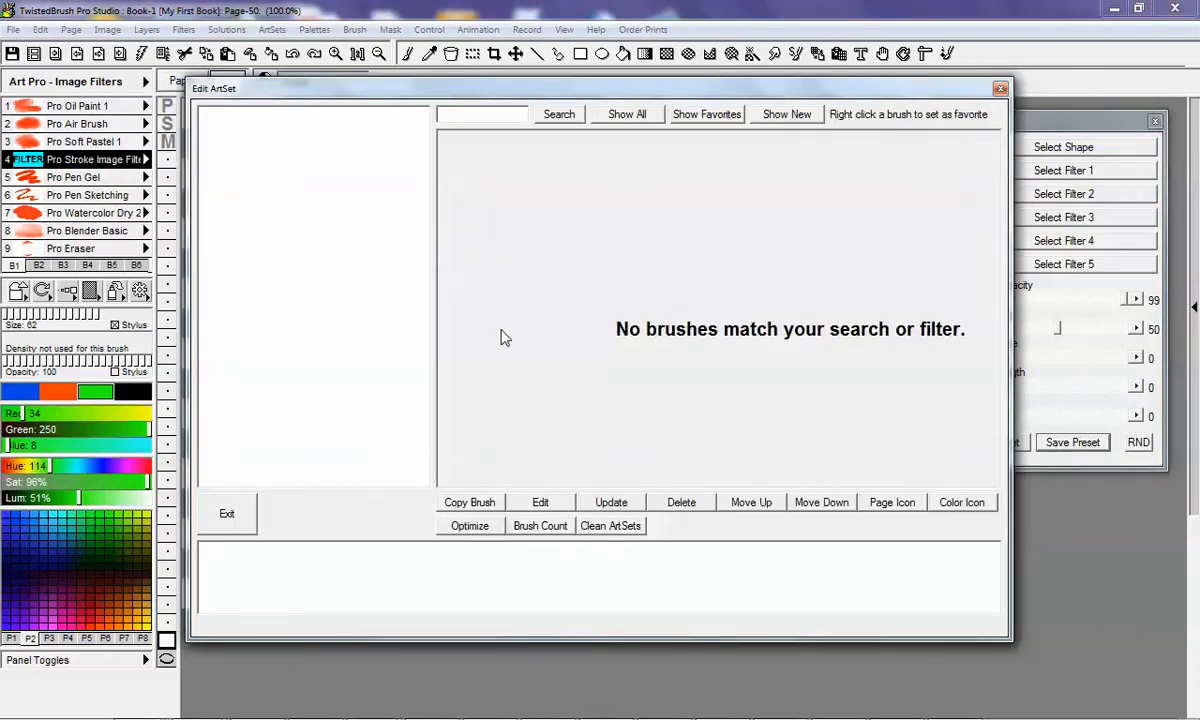
left_click(1000, 88)
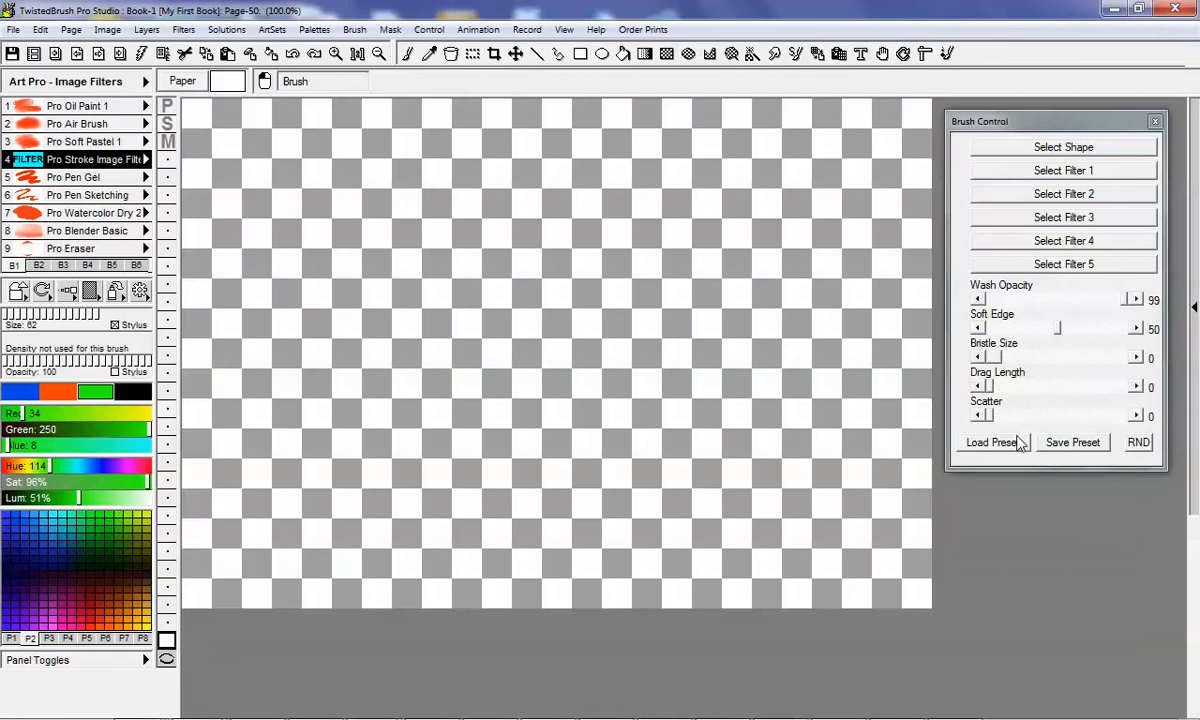
left_click(1060, 446)
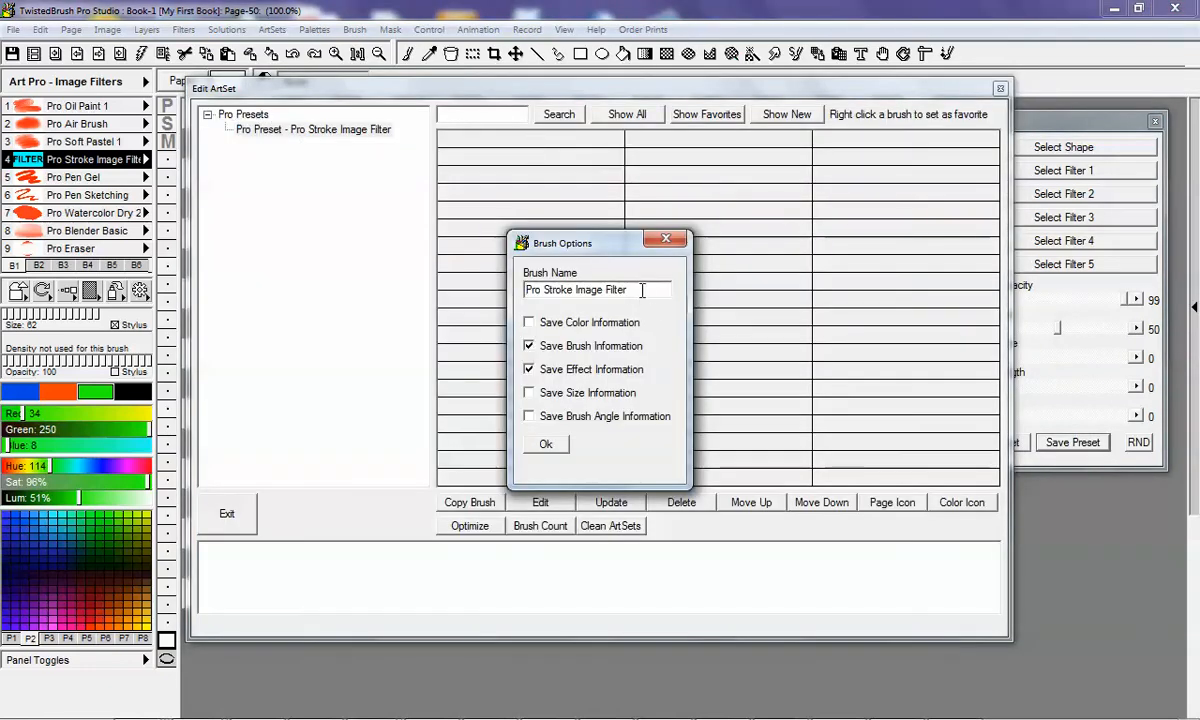
mouse_move(642, 290)
left_mouse_down()
mouse_move(496, 297)
mouse_move(564, 301)
left_mouse_up()
left_click(647, 292)
left_click(545, 443)
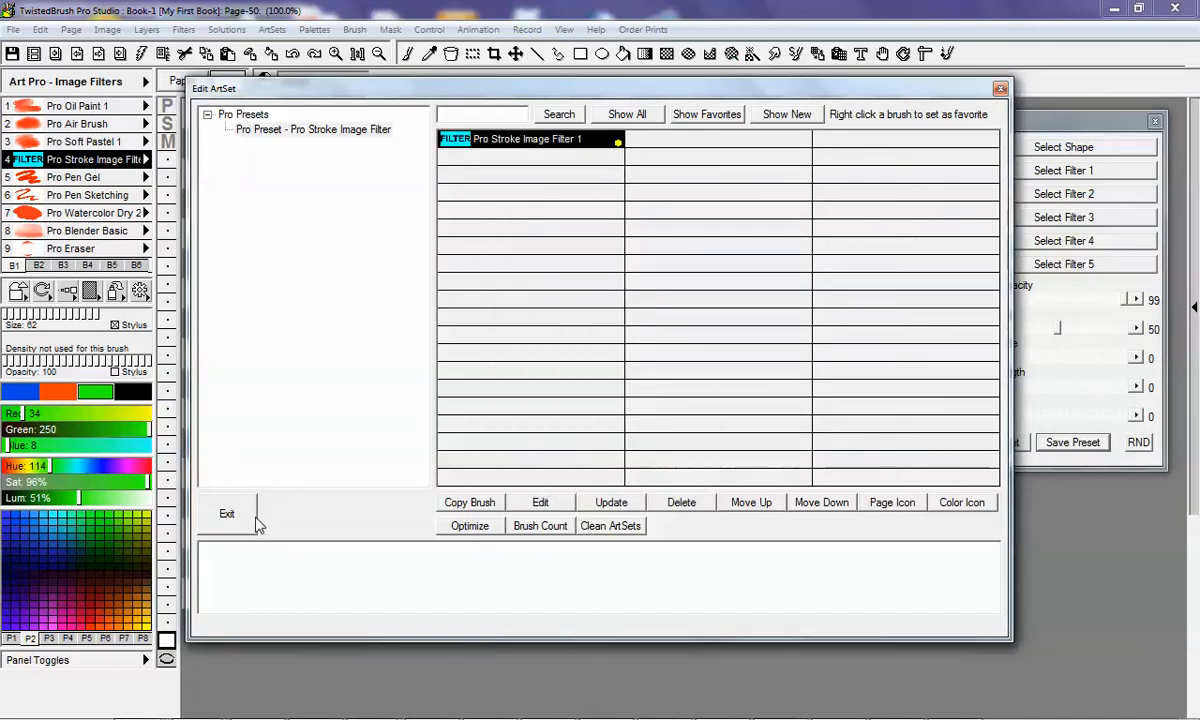
left_click(255, 520)
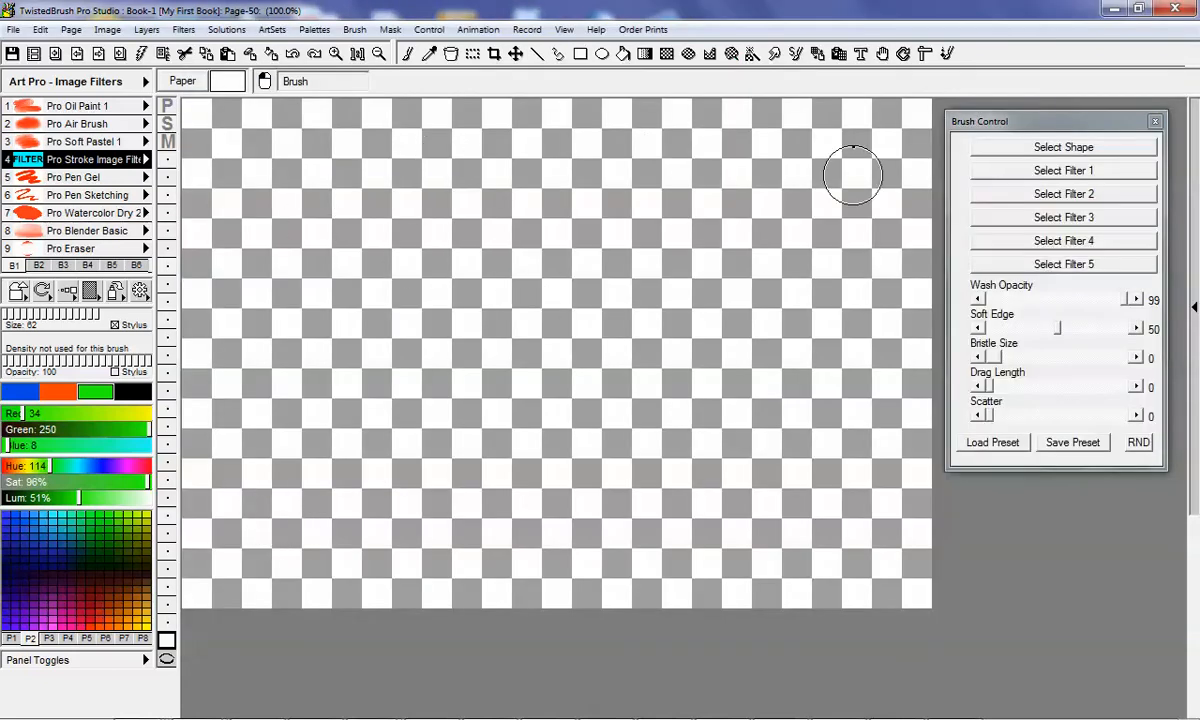
Step: Store the second slot's Plasma filter with Variant 19167 and Roughness 14.5%, and paint two curved strokes with the green color
left_click(1075, 196)
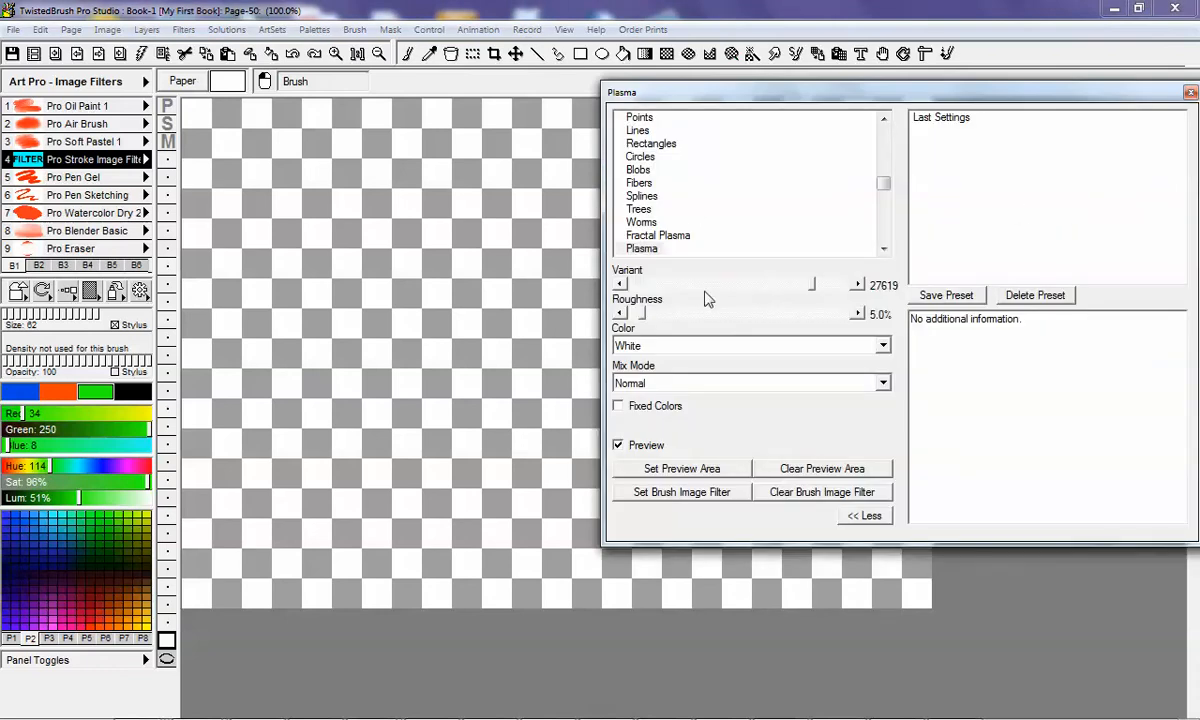
left_click_drag(812, 287, 756, 289)
left_click_drag(643, 316, 662, 314)
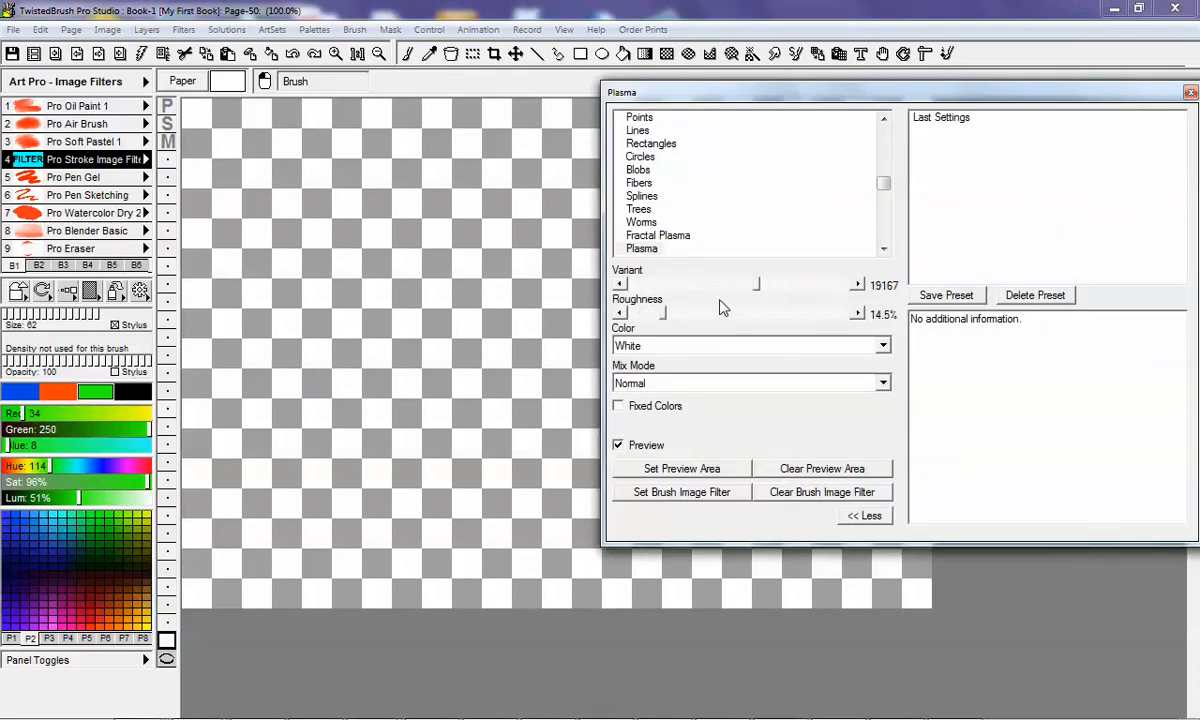
left_click(685, 494)
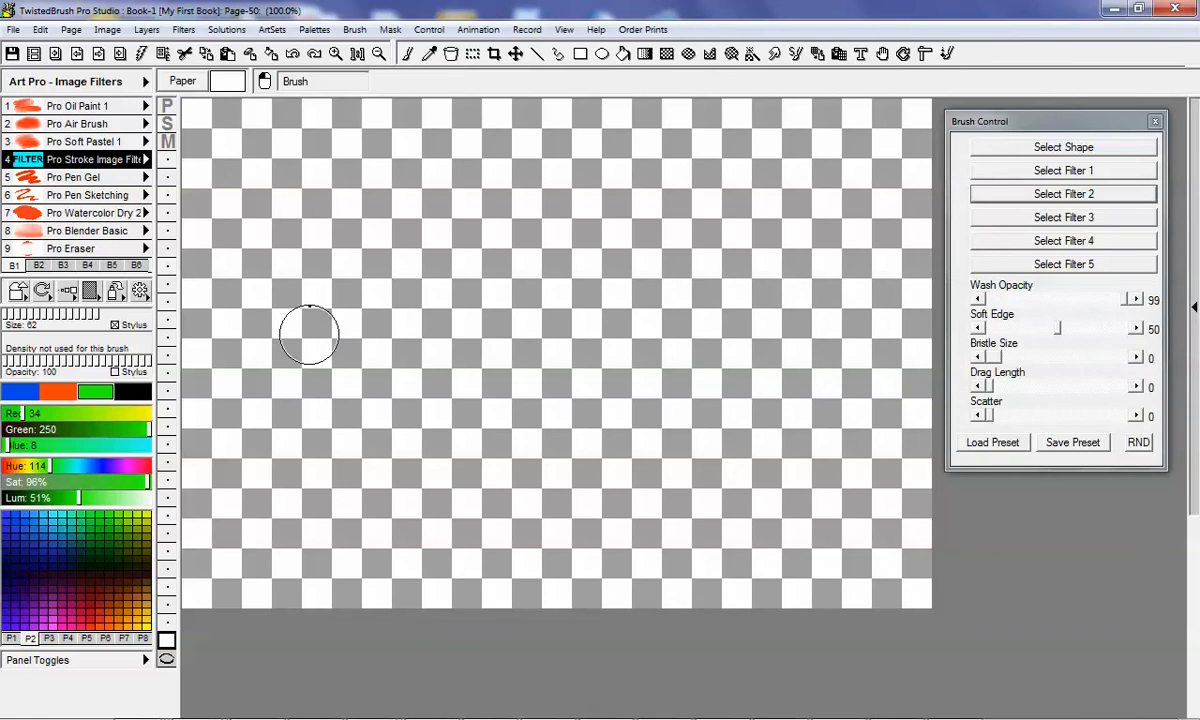
mouse_move(280, 348)
left_mouse_down()
mouse_move(303, 284)
mouse_move(561, 100)
mouse_move(528, 100)
left_mouse_up()
mouse_move(345, 395)
left_mouse_down()
mouse_move(350, 368)
mouse_move(758, 173)
left_mouse_up()
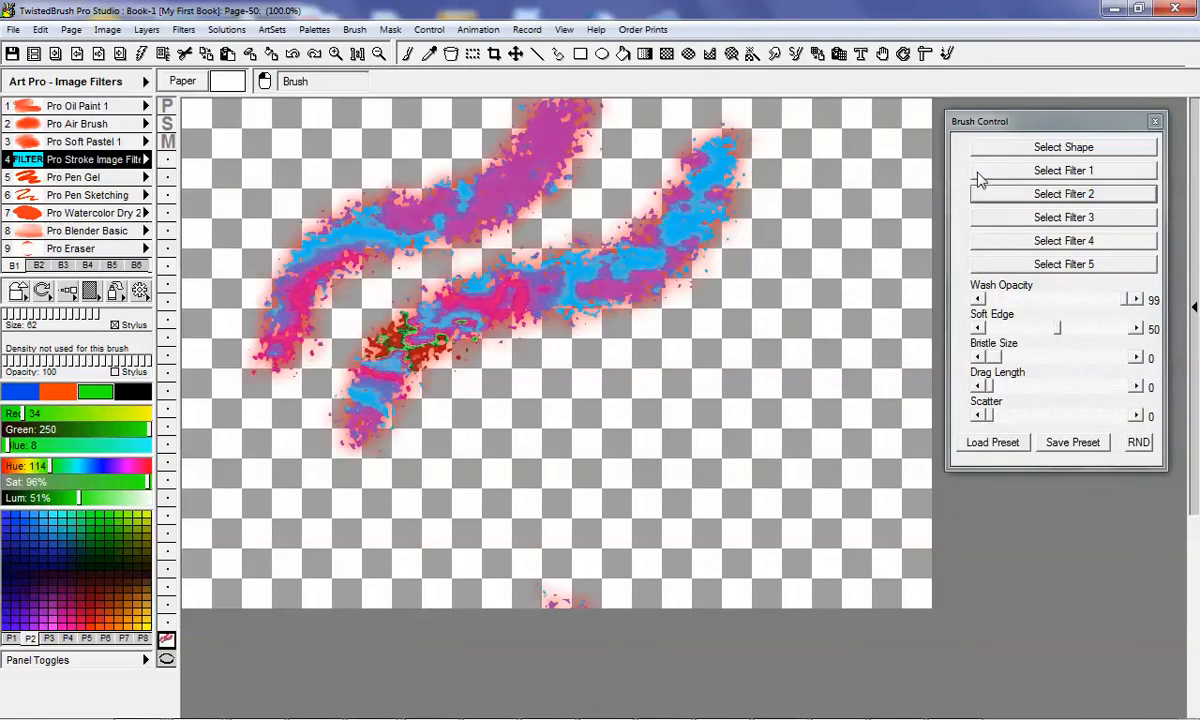
Step: Save the modified brush settings as a second preset named Pro Stroke Image Filter 2
left_click(1072, 442)
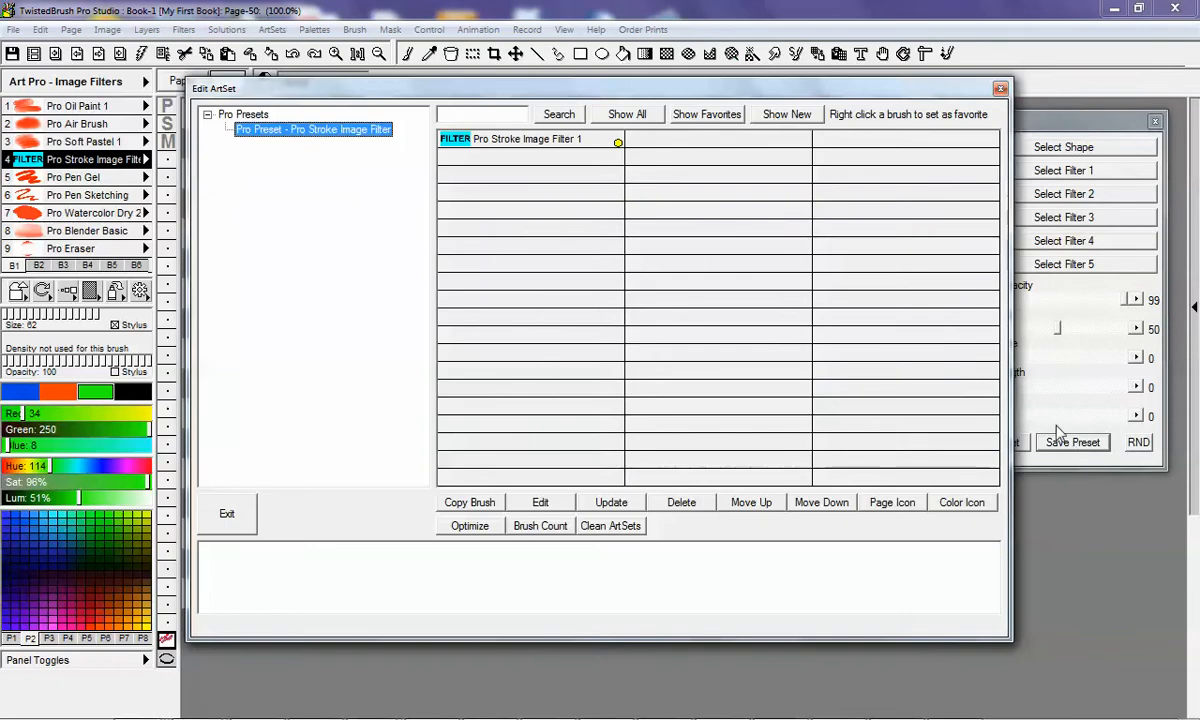
left_click(560, 163)
left_click(636, 290)
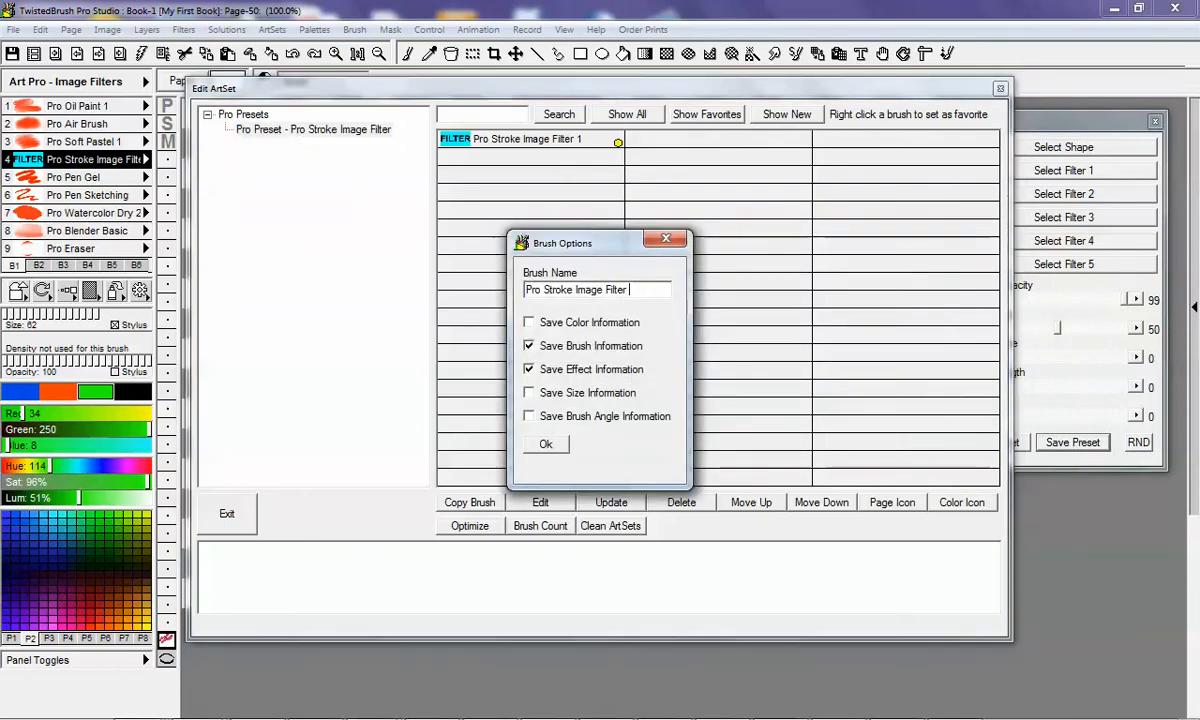
type("2")
left_click(560, 448)
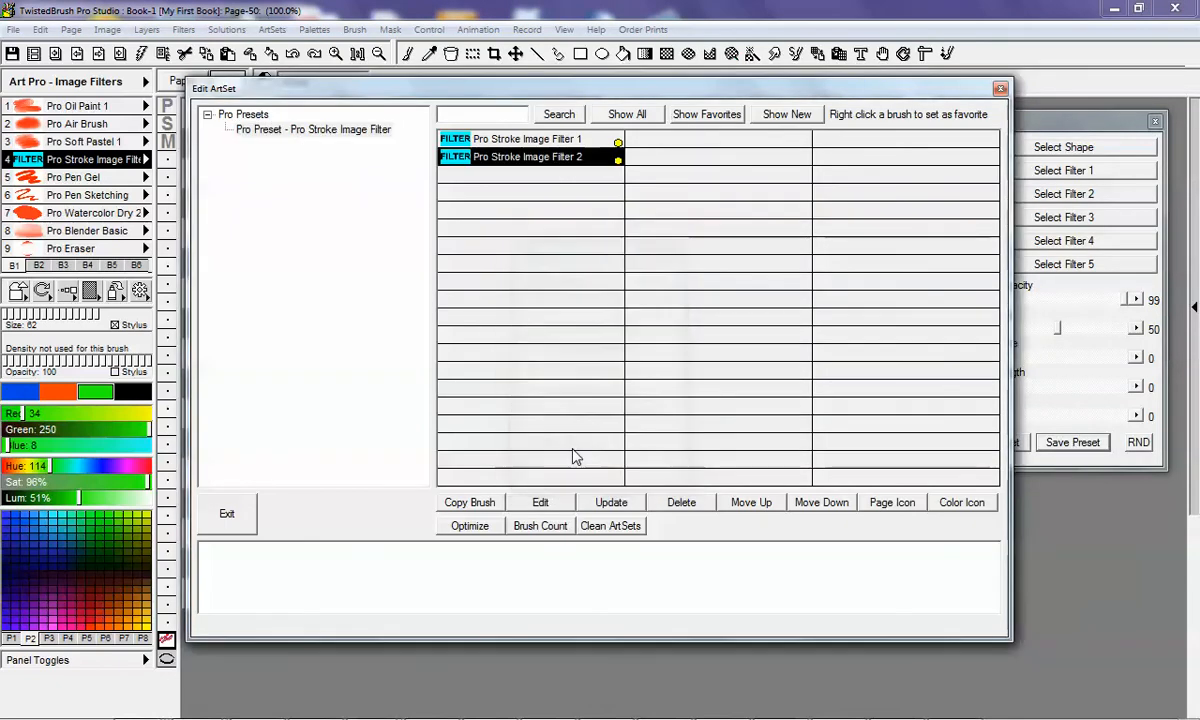
left_click(227, 514)
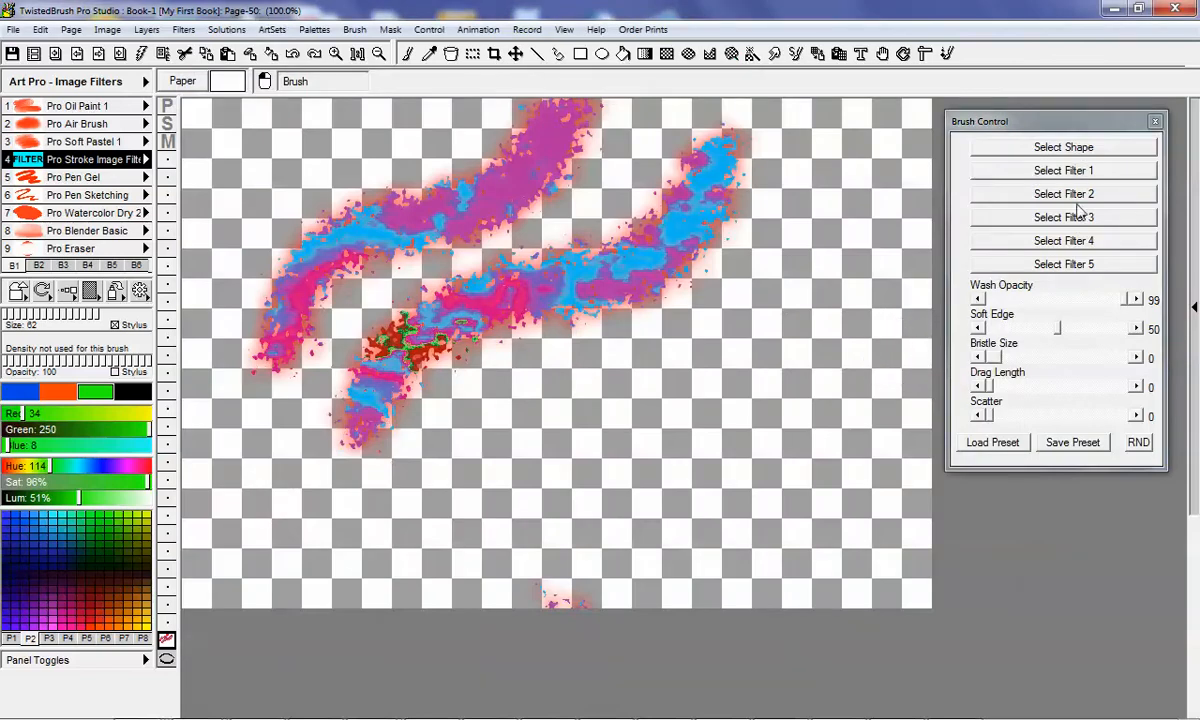
Step: Load the Pro Stroke Image Filter 1 preset and paint two long curved strokes beside and across the existing ones
left_click(992, 443)
double_click(565, 178)
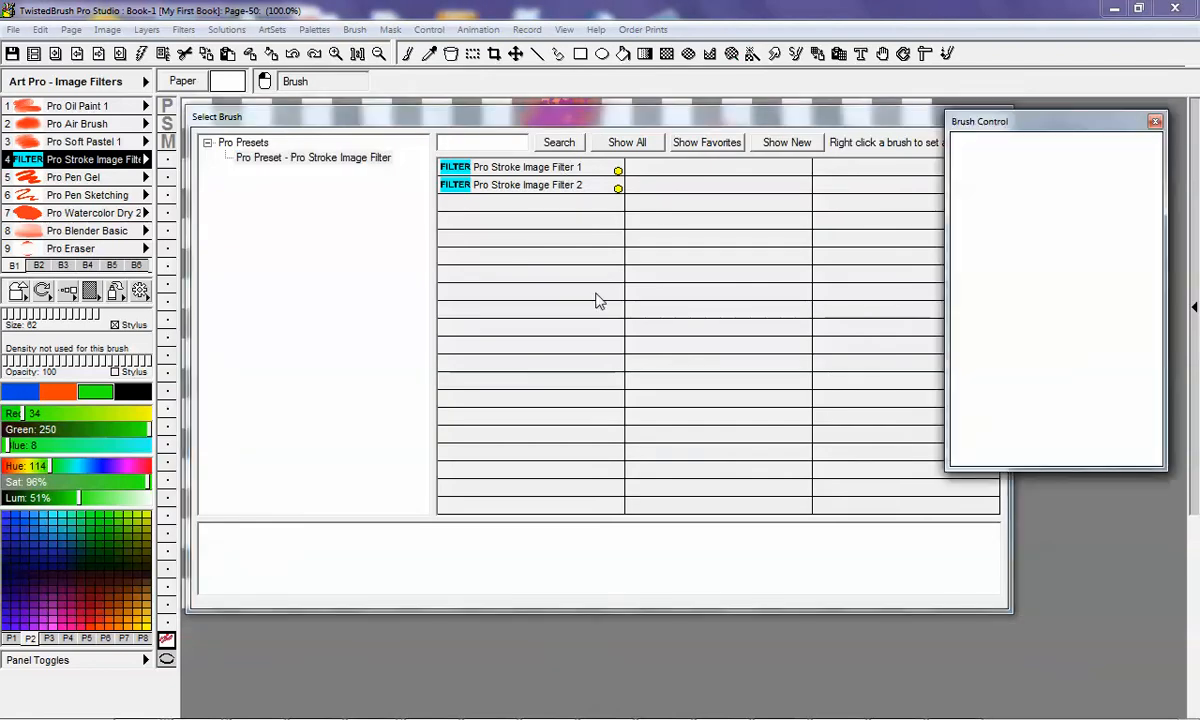
mouse_move(488, 488)
left_mouse_down()
mouse_move(828, 185)
mouse_move(873, 186)
left_mouse_up()
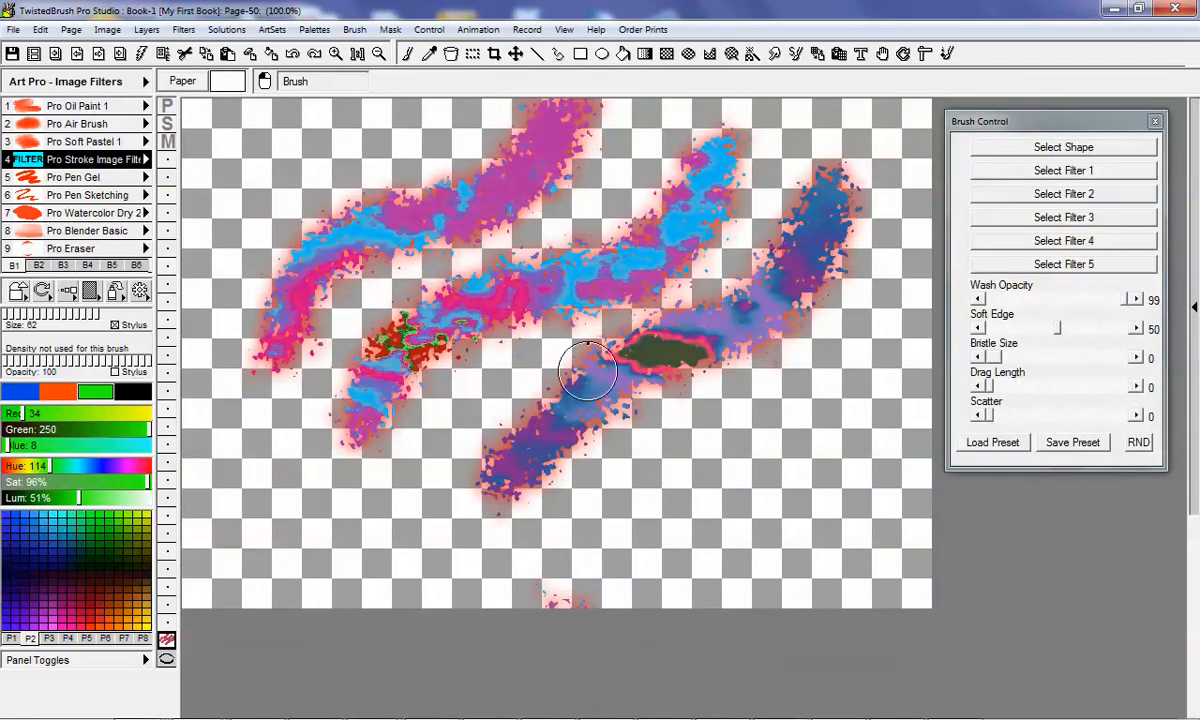
left_click_drag(417, 332, 855, 318)
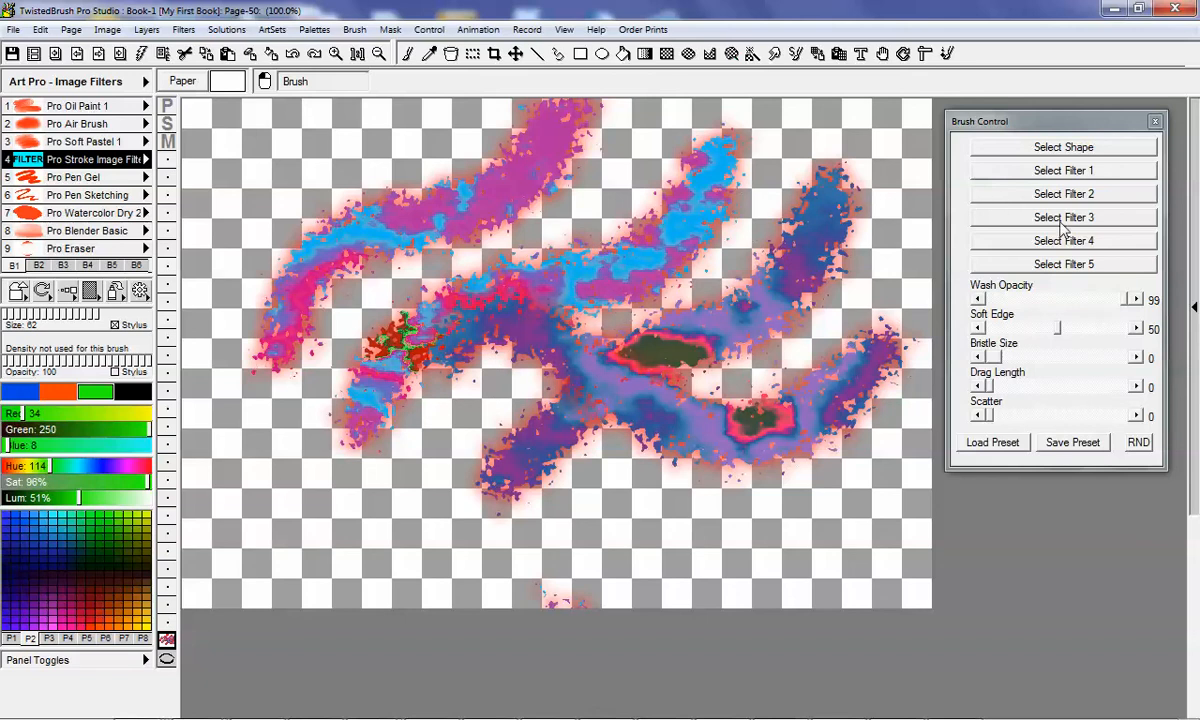
Step: Put the Pro Stroke Image Filter brush in brush slot 5 and load the Pro Stroke Image Filter 1 preset into it
left_click(103, 180)
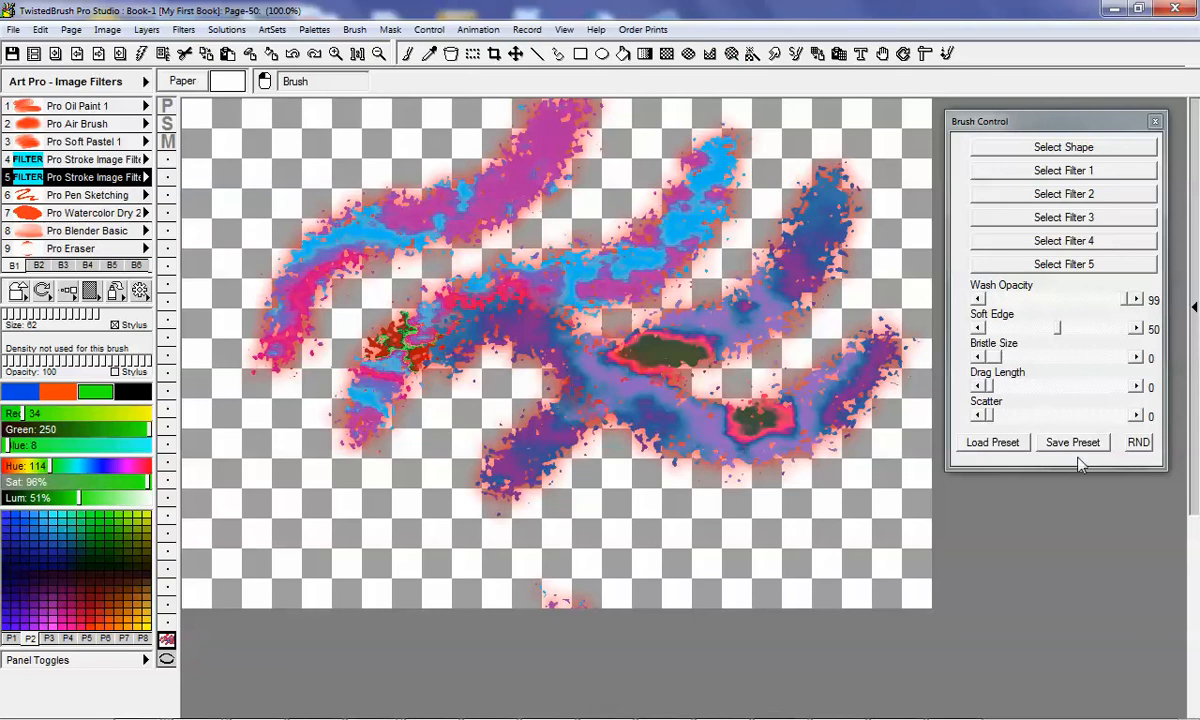
left_click(1013, 443)
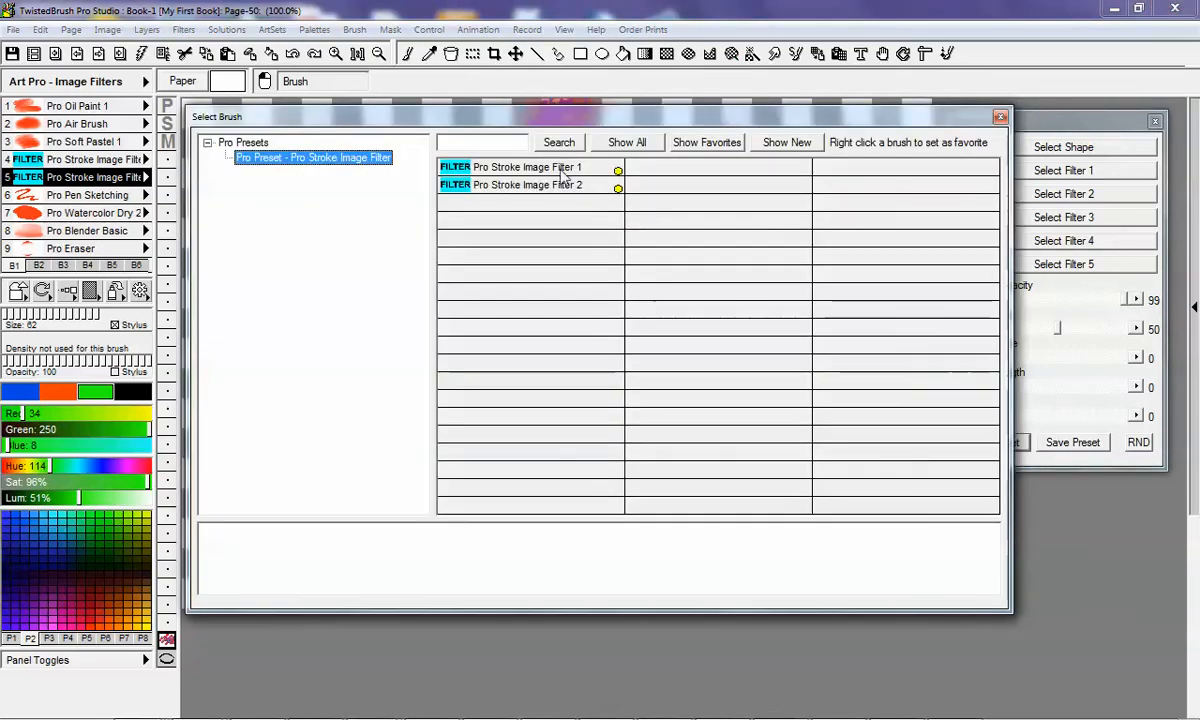
left_click(530, 166)
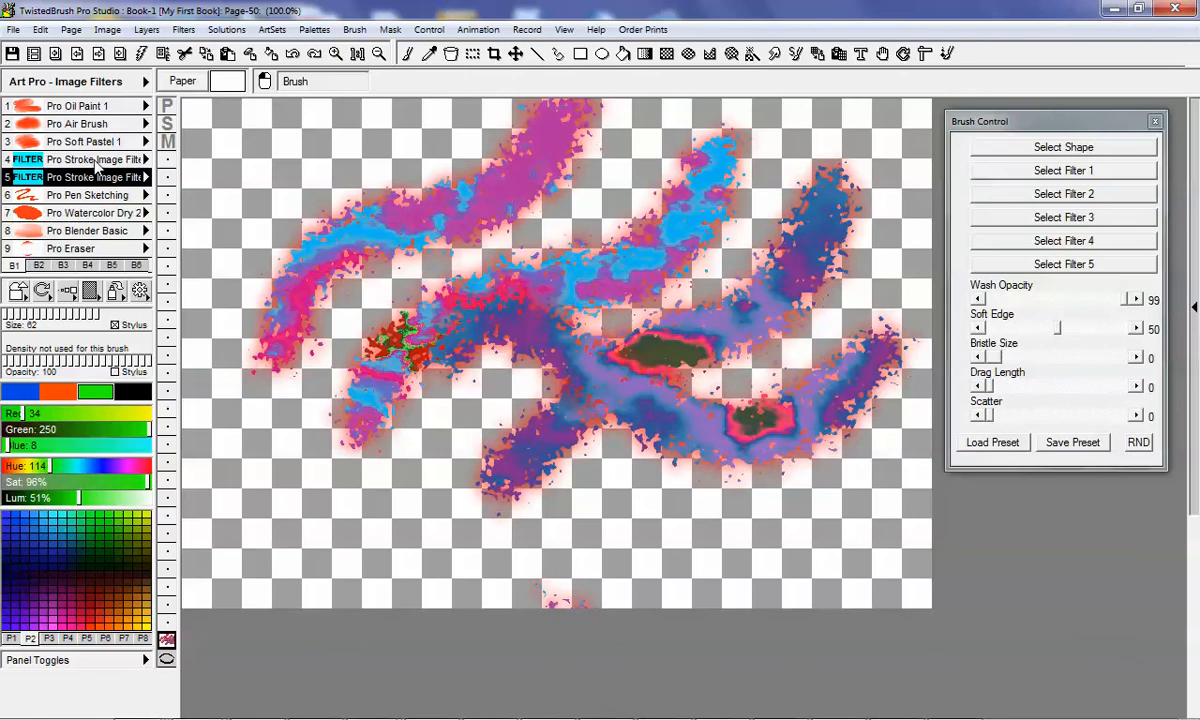
Step: Switch to the brush in slot 4 and load a saved Pro Stroke Image Filter preset into it
left_click(97, 167)
left_click(1003, 442)
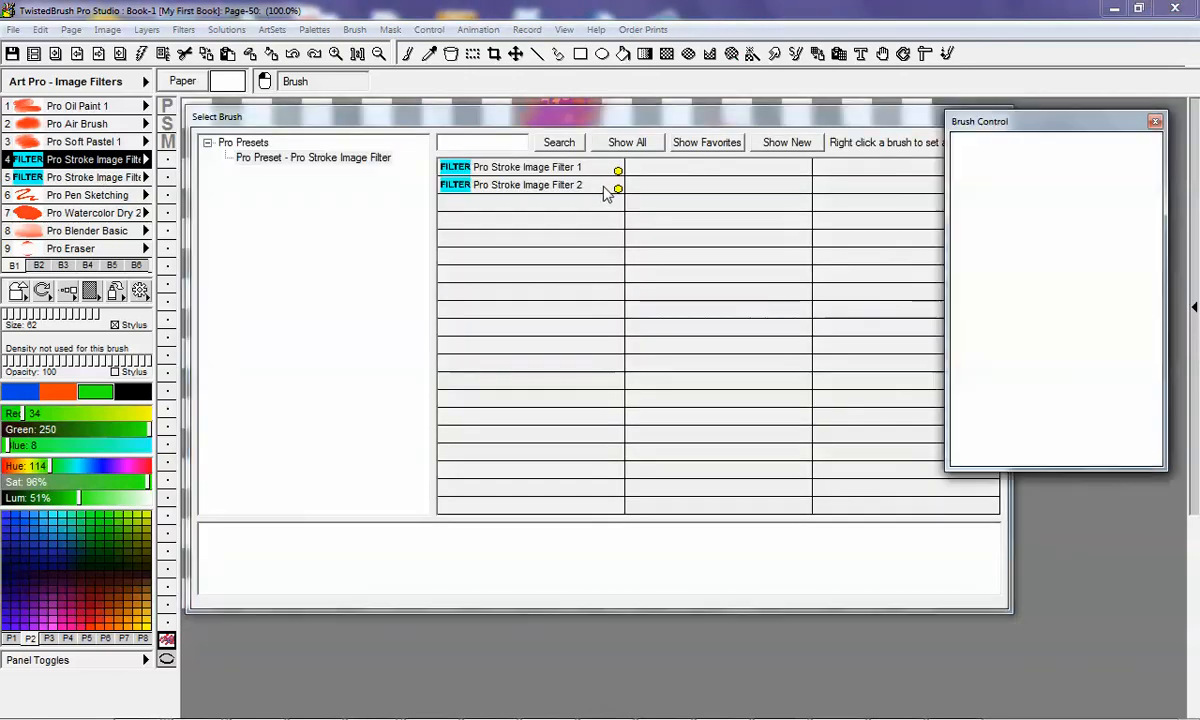
left_click(445, 172)
Step: Clear the canvas and paint one wavy stroke with the slot 4 brush and two beneath it with the slot 5 brush
left_click(249, 54)
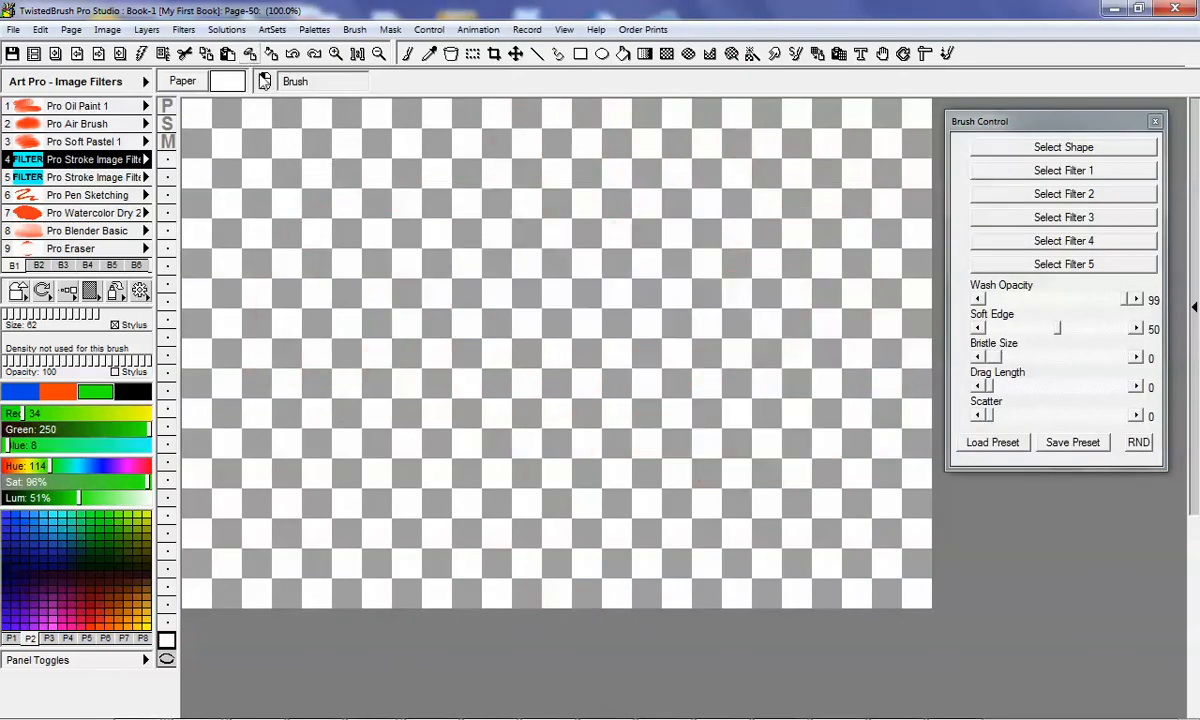
mouse_move(288, 226)
left_mouse_down()
mouse_move(624, 176)
mouse_move(700, 105)
left_mouse_up()
key("5")
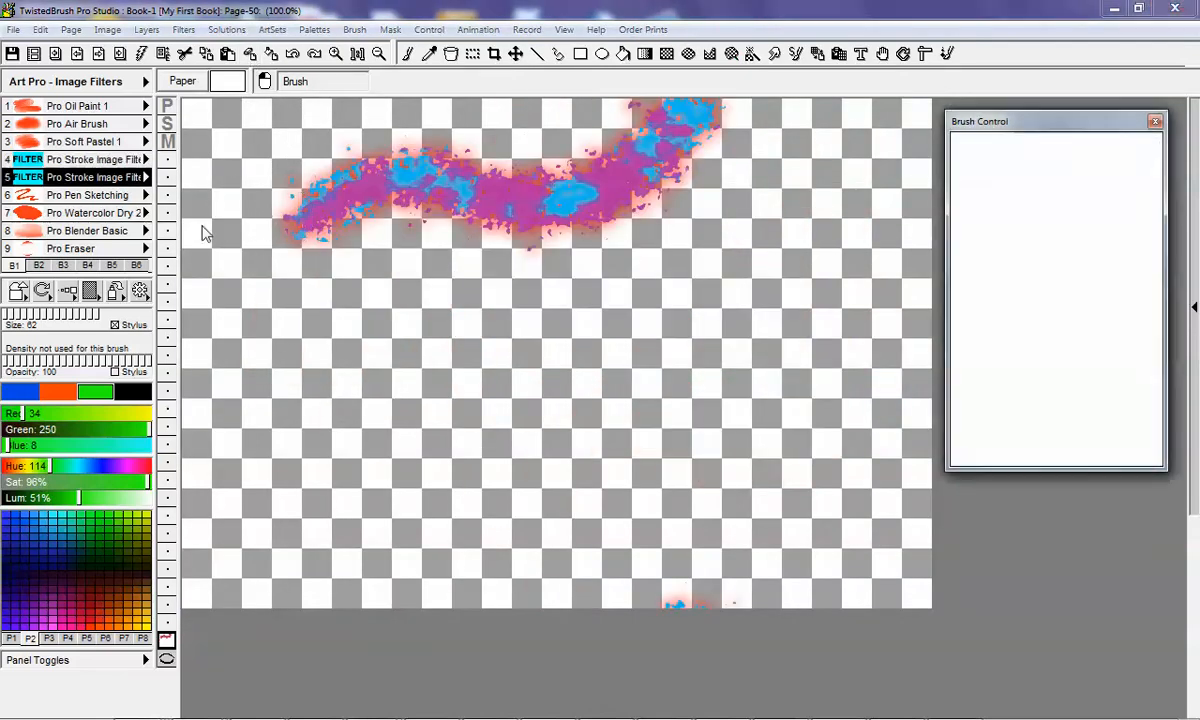
mouse_move(268, 283)
left_mouse_down()
mouse_move(676, 252)
mouse_move(745, 205)
left_mouse_up()
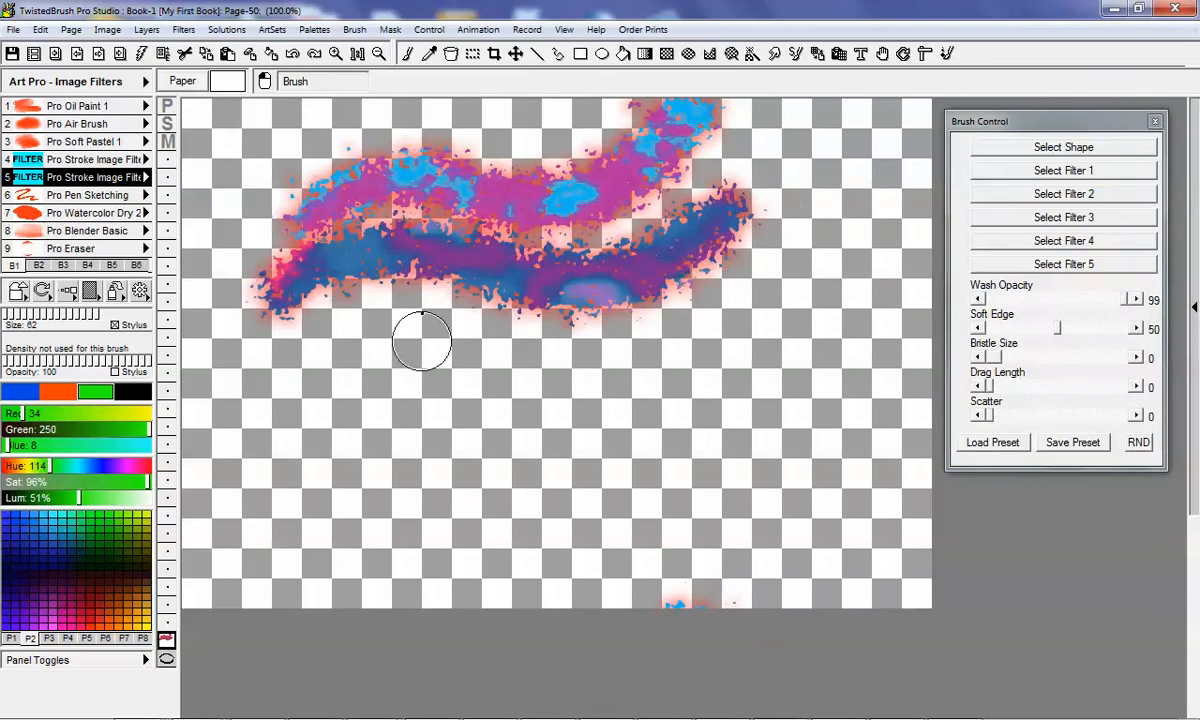
mouse_move(287, 348)
left_mouse_down()
mouse_move(503, 343)
mouse_move(723, 289)
left_mouse_up()
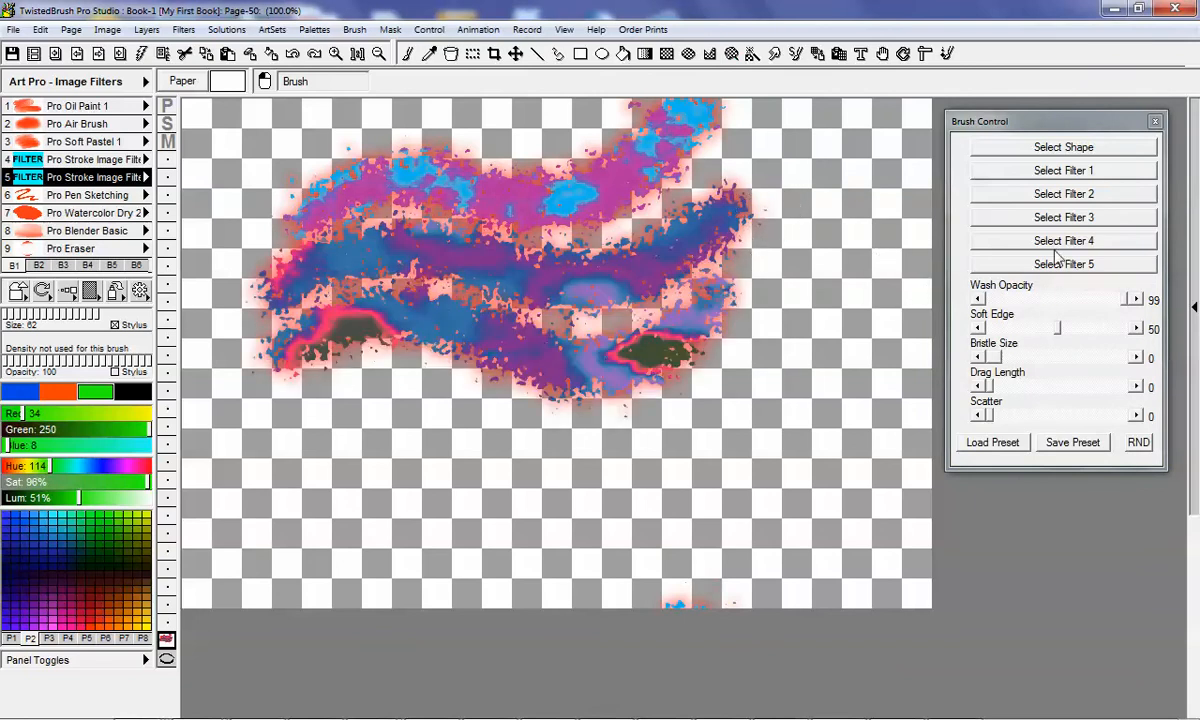
Step: Change the slot 5 brush's third filter, Glow Outer, to Red 0% and Green 100%, and store it in the brush
left_click(1068, 217)
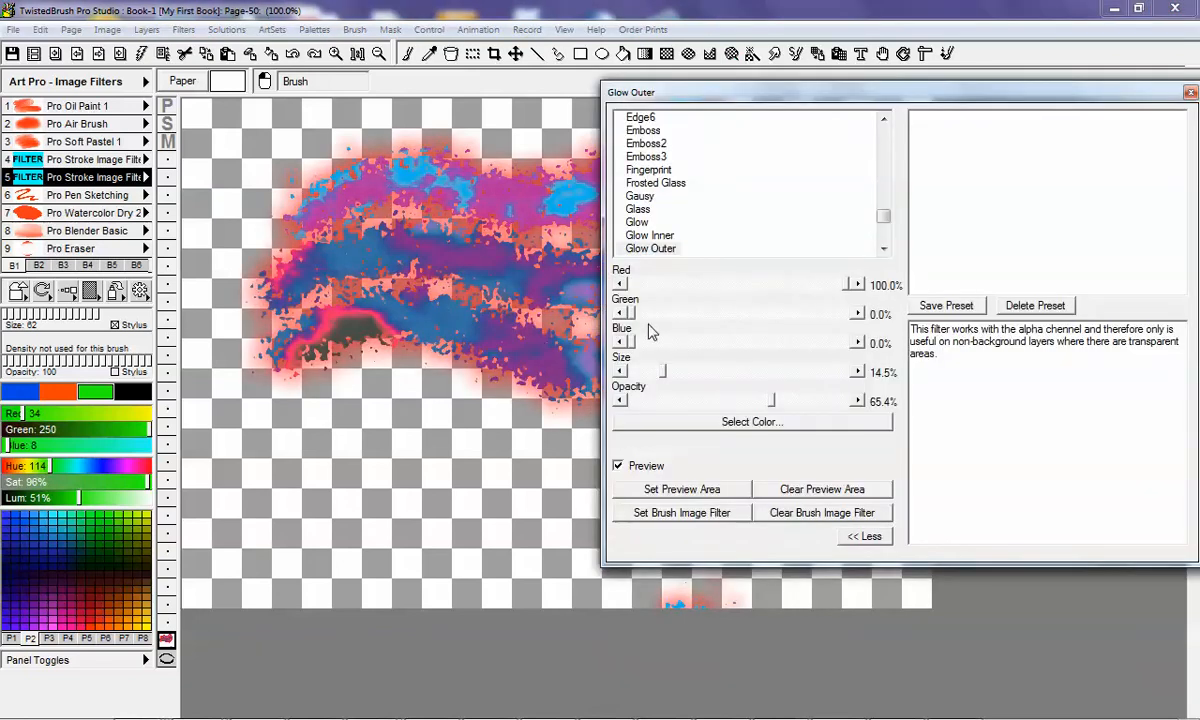
left_click_drag(847, 284, 746, 285)
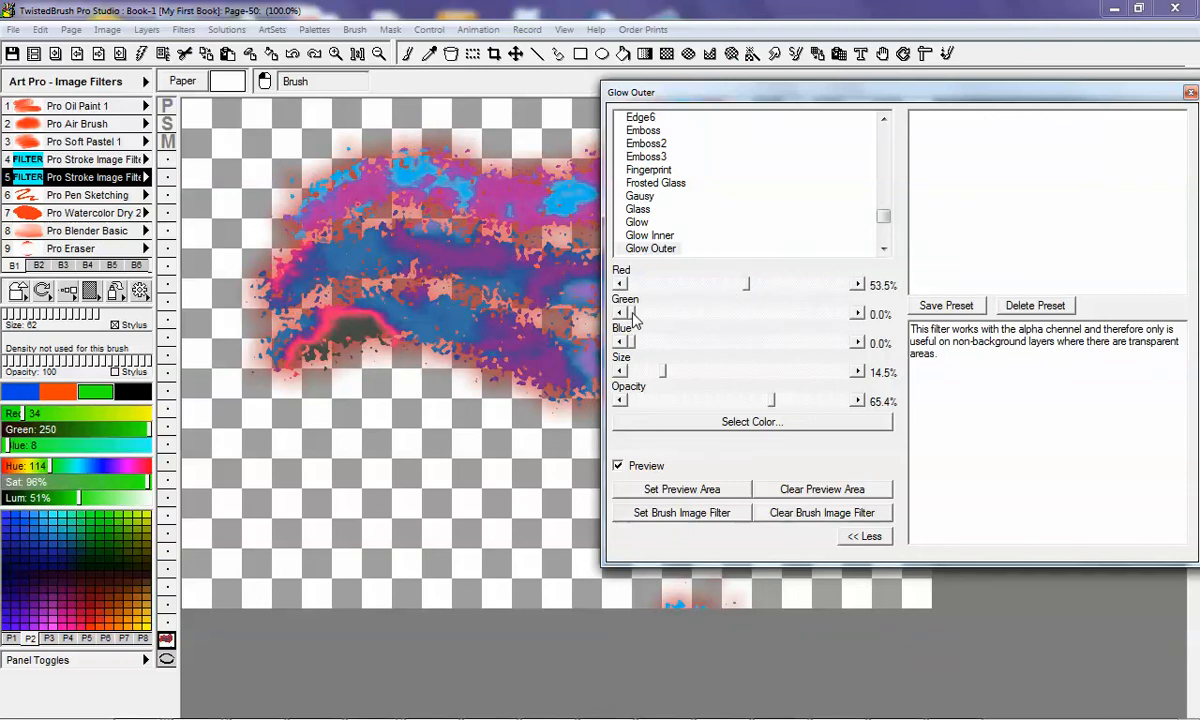
left_click_drag(633, 318, 852, 313)
left_click_drag(748, 285, 625, 298)
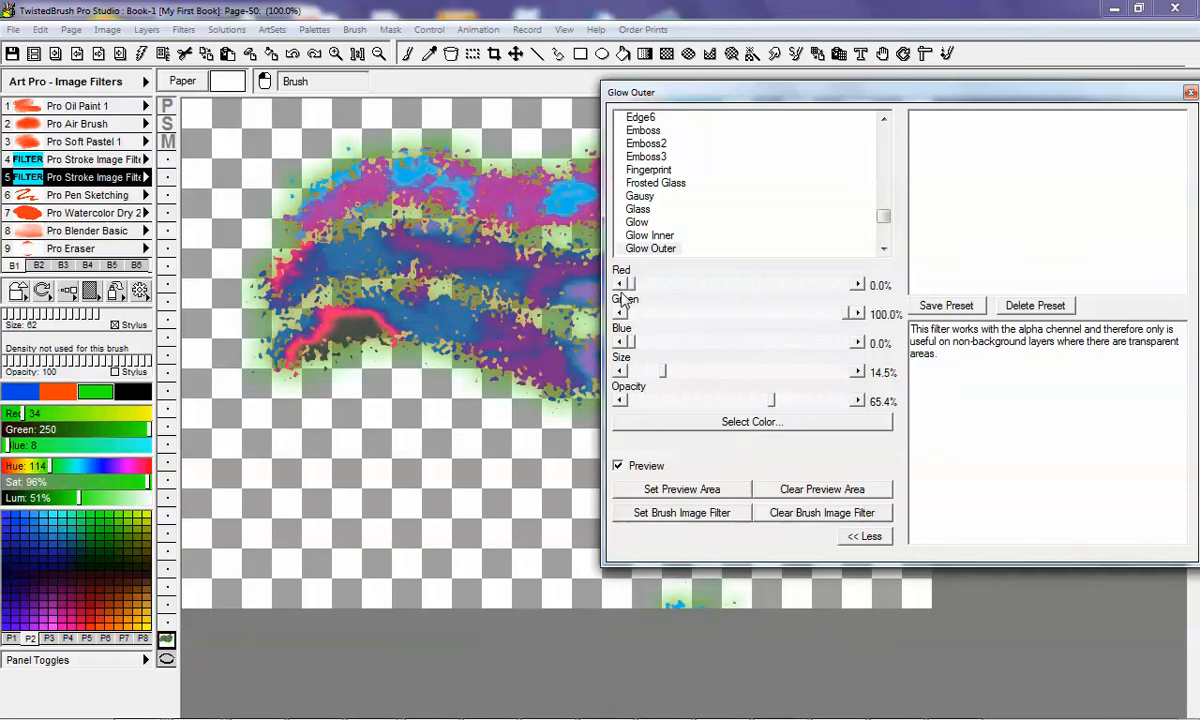
left_click(688, 515)
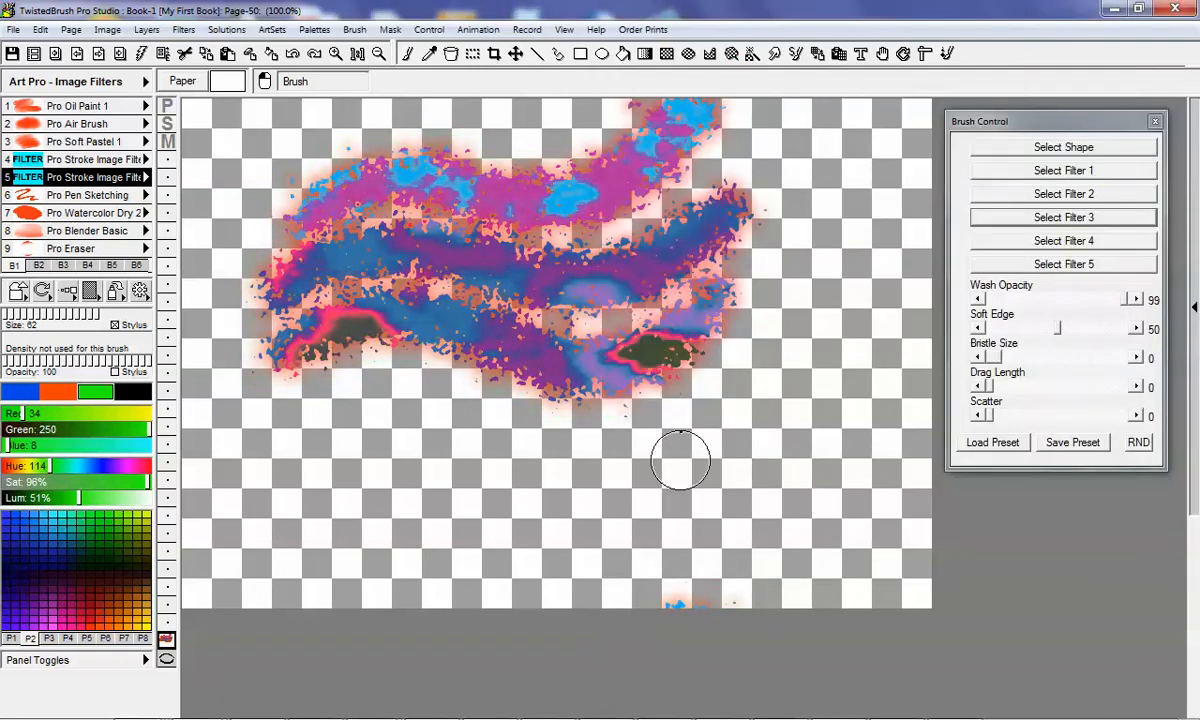
Step: Clear the canvas and paint a wavy stroke with the slot 5 brush and another below it with the slot 4 brush
left_click(254, 56)
mouse_move(289, 193)
left_mouse_down()
mouse_move(336, 173)
mouse_move(718, 139)
left_mouse_up()
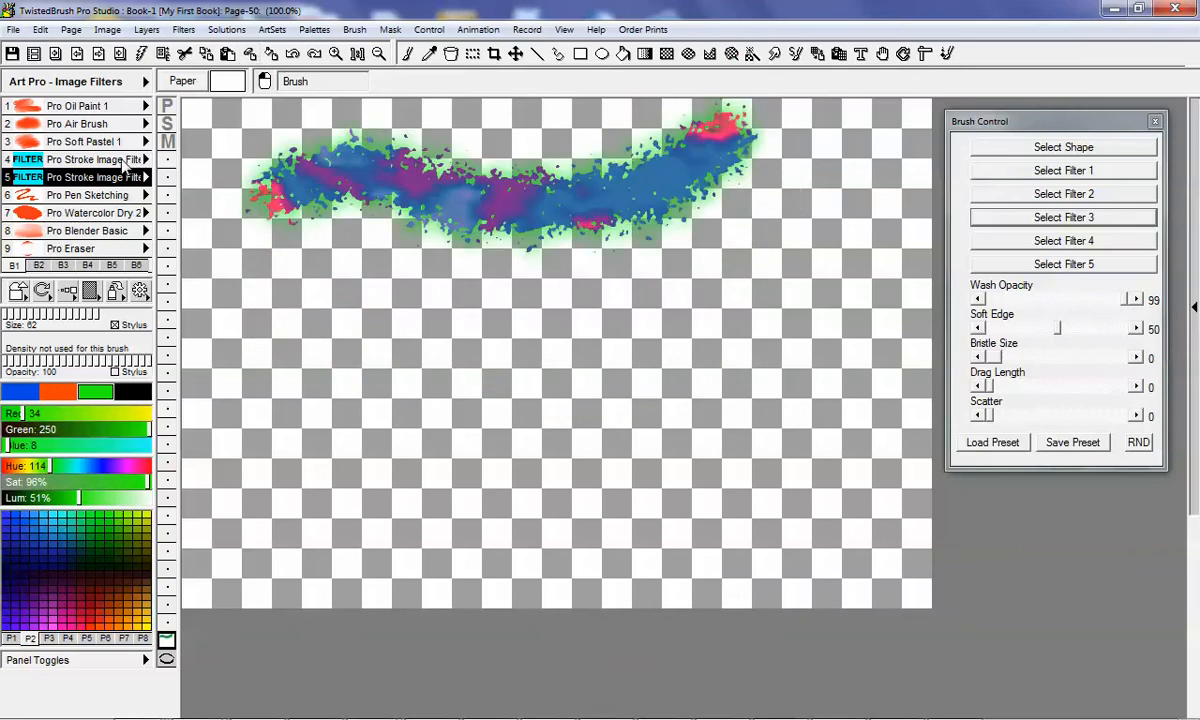
left_click(124, 160)
left_click_drag(303, 249, 782, 246)
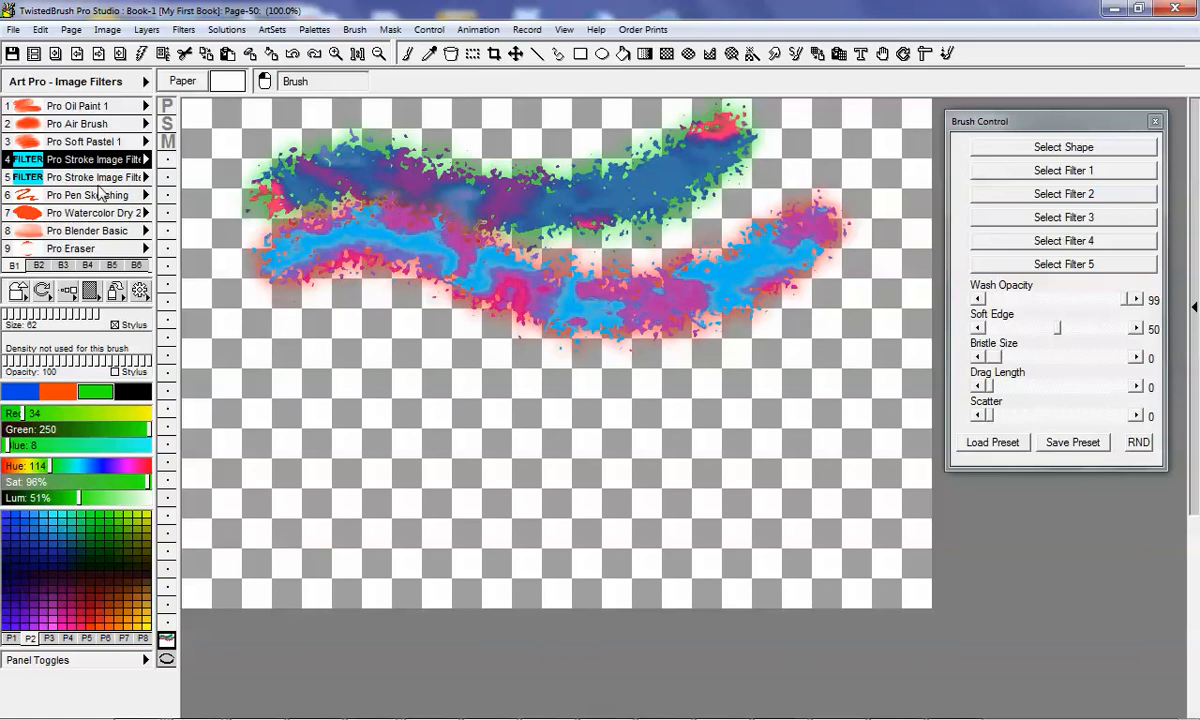
Step: Go to page 51 with the horse landscape and put the Pro Masked Image Filter brush in slot 3
left_click(107, 163)
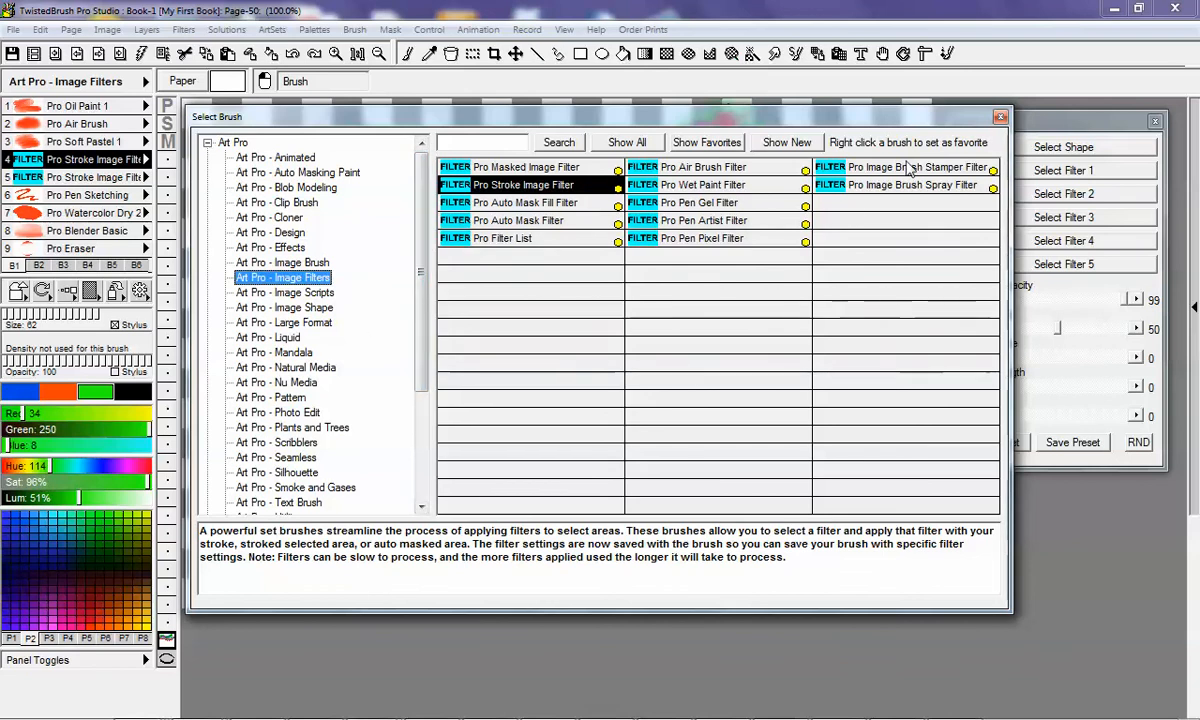
left_click(1000, 117)
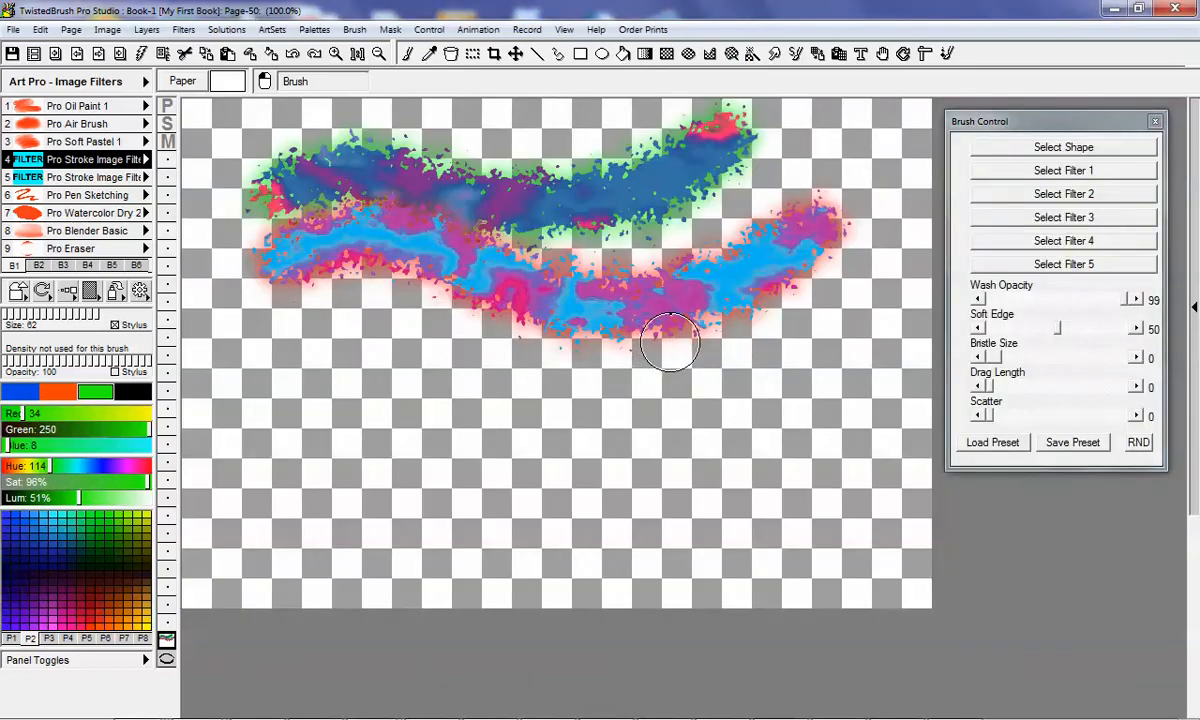
key("Page_Down")
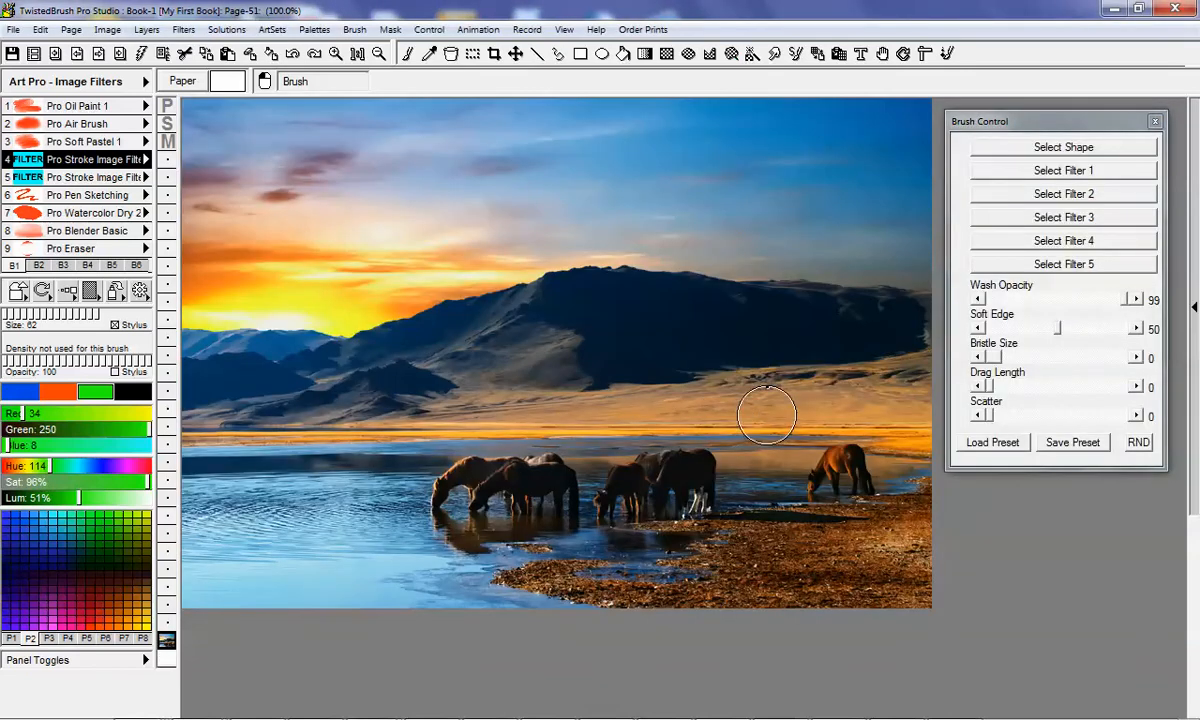
right_click(113, 142)
left_click(113, 142)
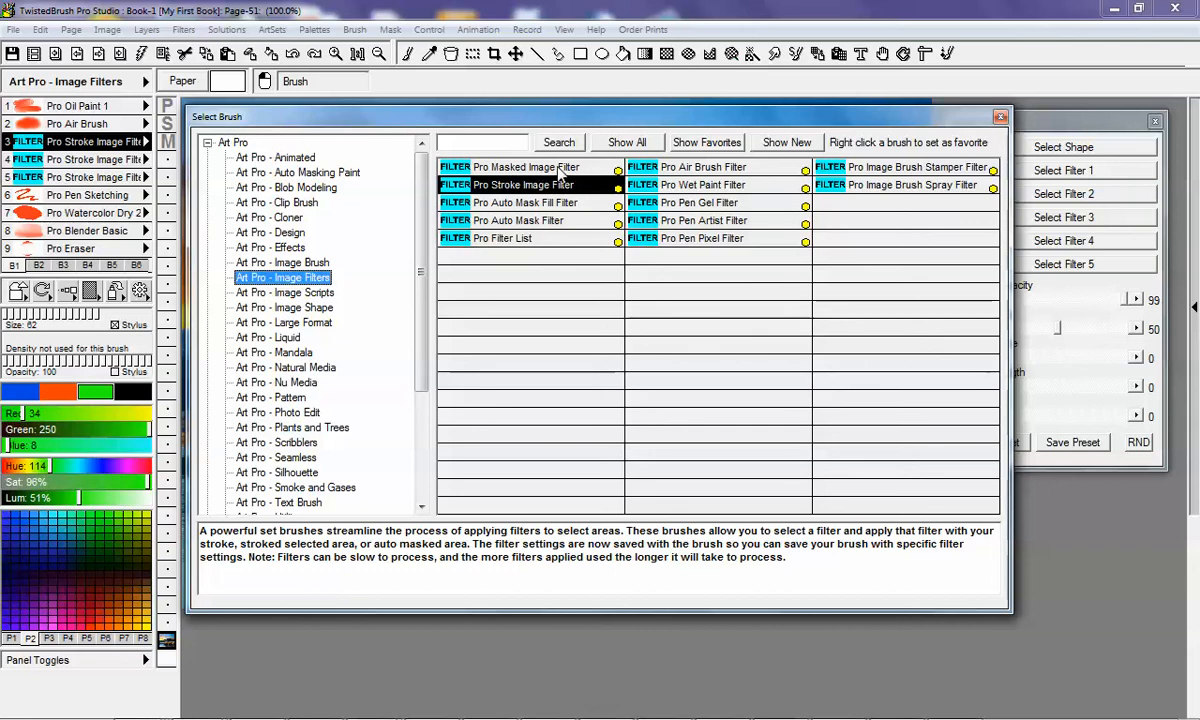
left_click(527, 168)
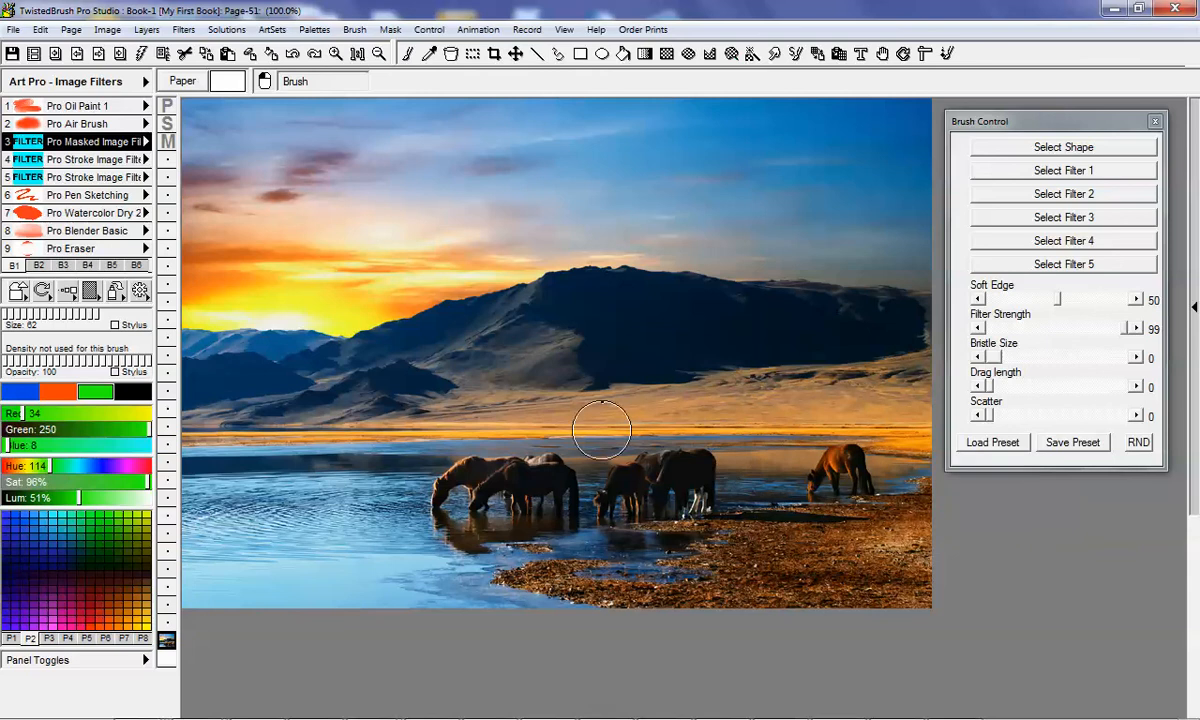
Step: Store Box Blur with Radius 8.3% as the masked brush's first filter and brush it over the leftmost horses and the mountain's left ridge
mouse_move(436, 495)
left_mouse_down()
mouse_move(457, 470)
mouse_move(747, 467)
mouse_move(826, 437)
left_mouse_up()
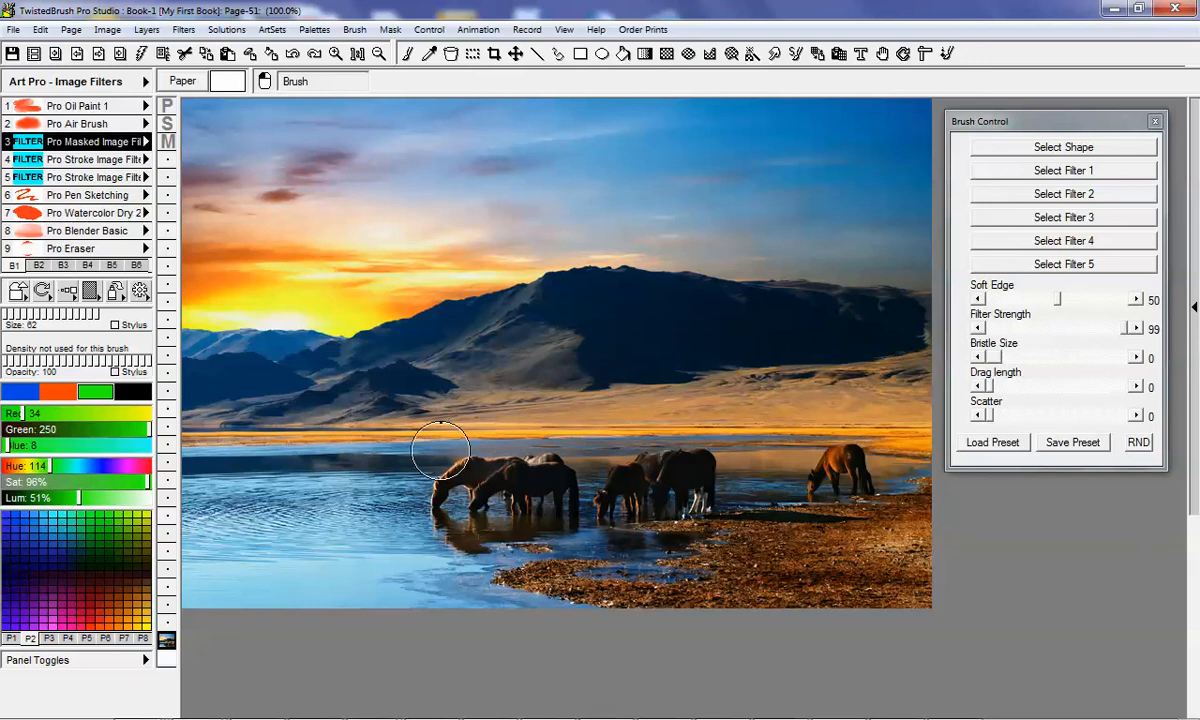
mouse_move(442, 442)
left_mouse_down()
mouse_move(528, 415)
mouse_move(830, 396)
mouse_move(848, 441)
left_mouse_up()
left_click(1064, 172)
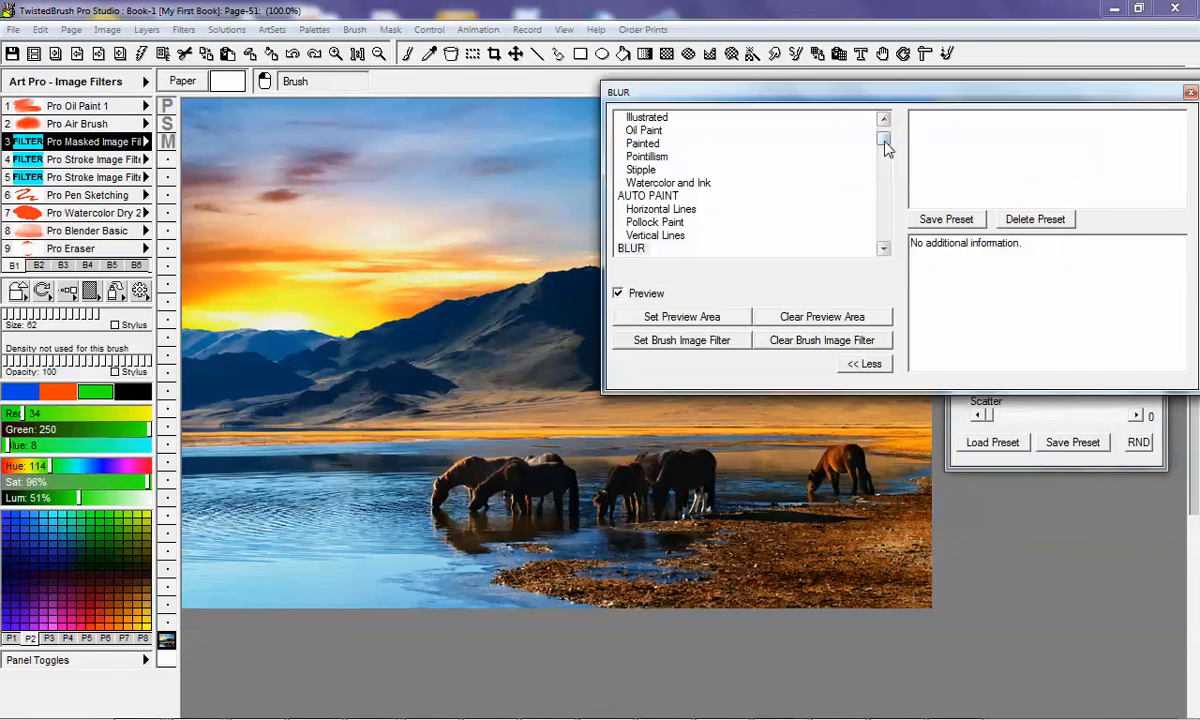
left_click_drag(884, 140, 888, 150)
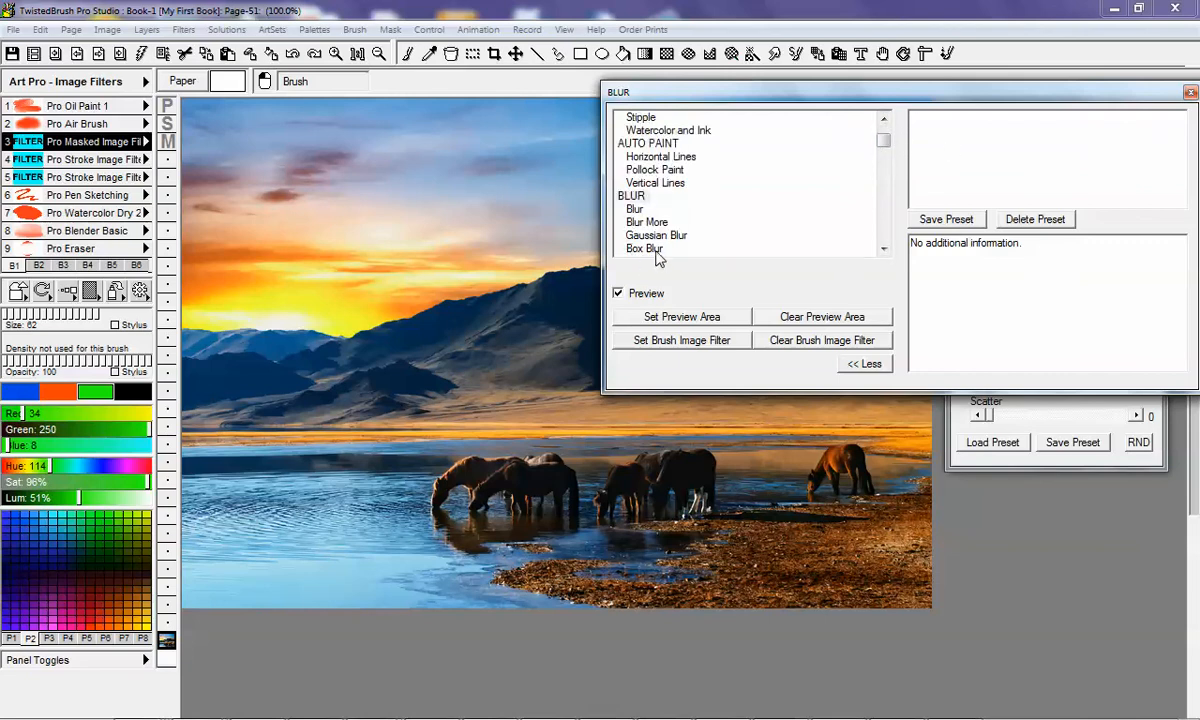
left_click(628, 248)
left_click_drag(643, 287, 648, 288)
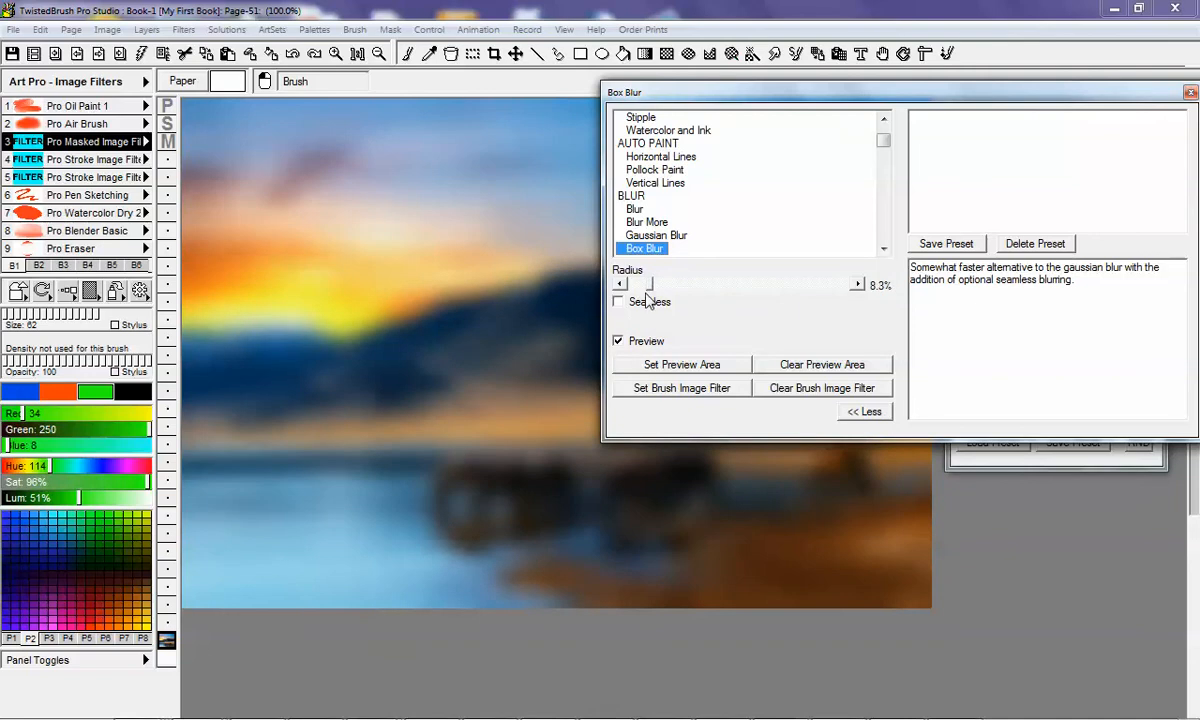
left_click(679, 390)
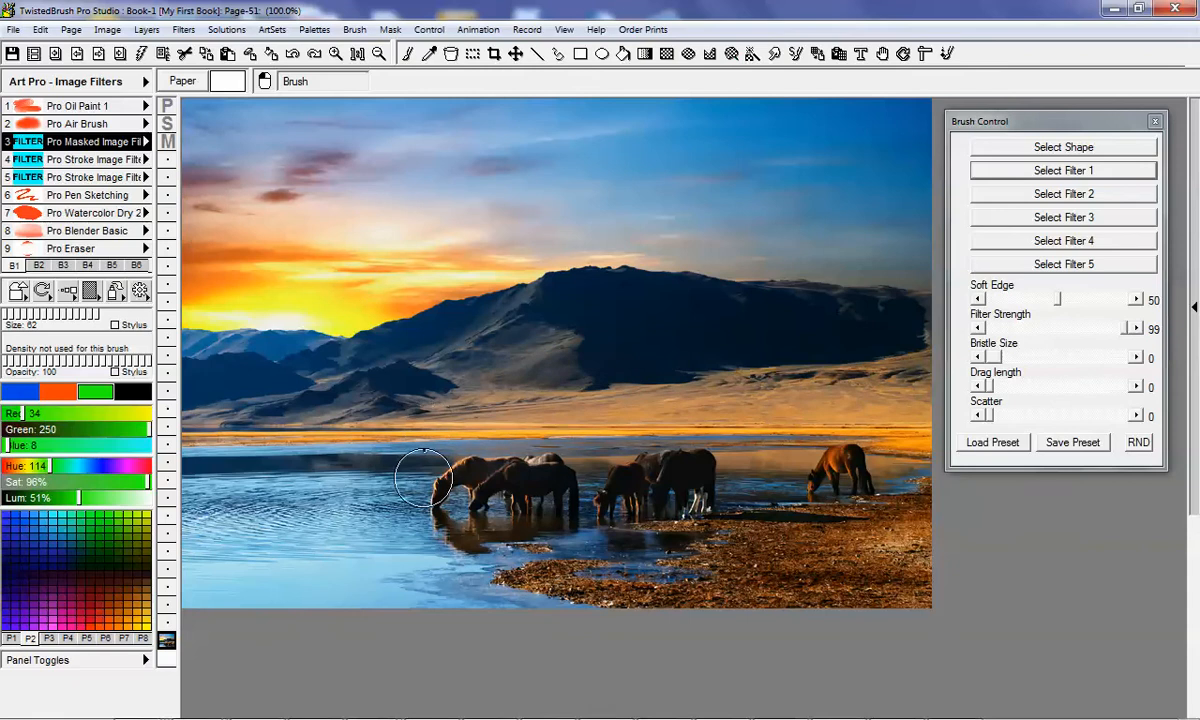
mouse_move(424, 478)
left_mouse_down()
mouse_move(453, 470)
mouse_move(560, 490)
left_mouse_up()
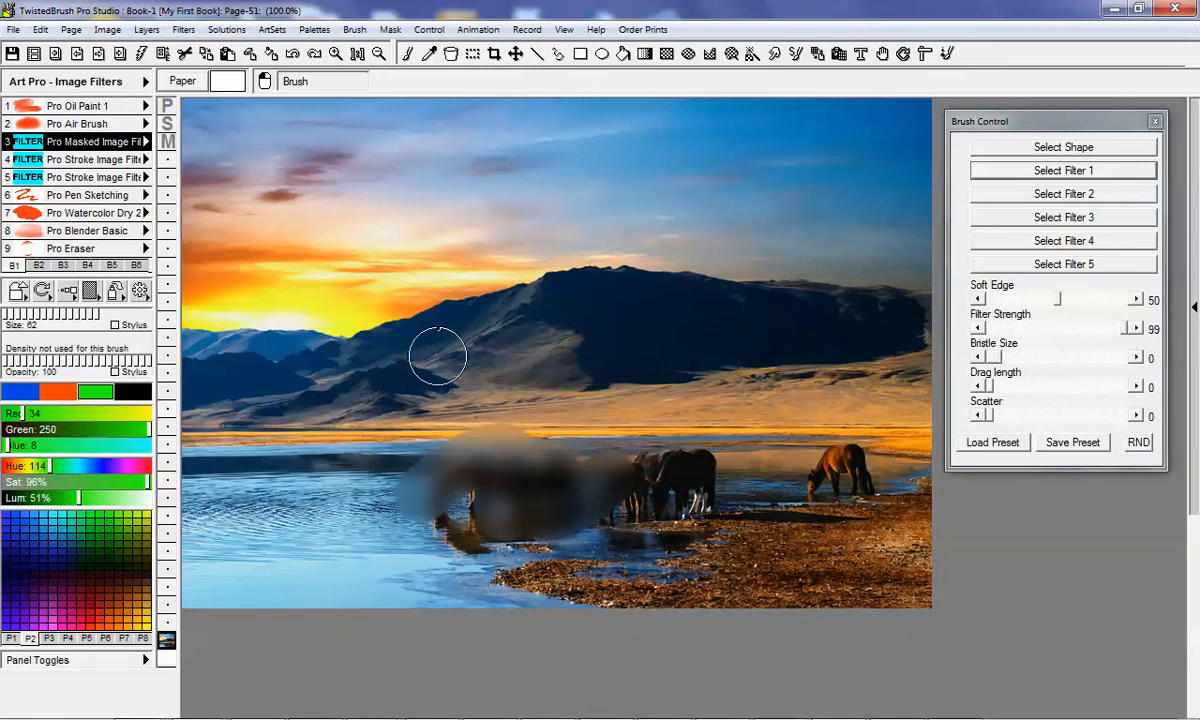
left_click_drag(367, 290, 548, 276)
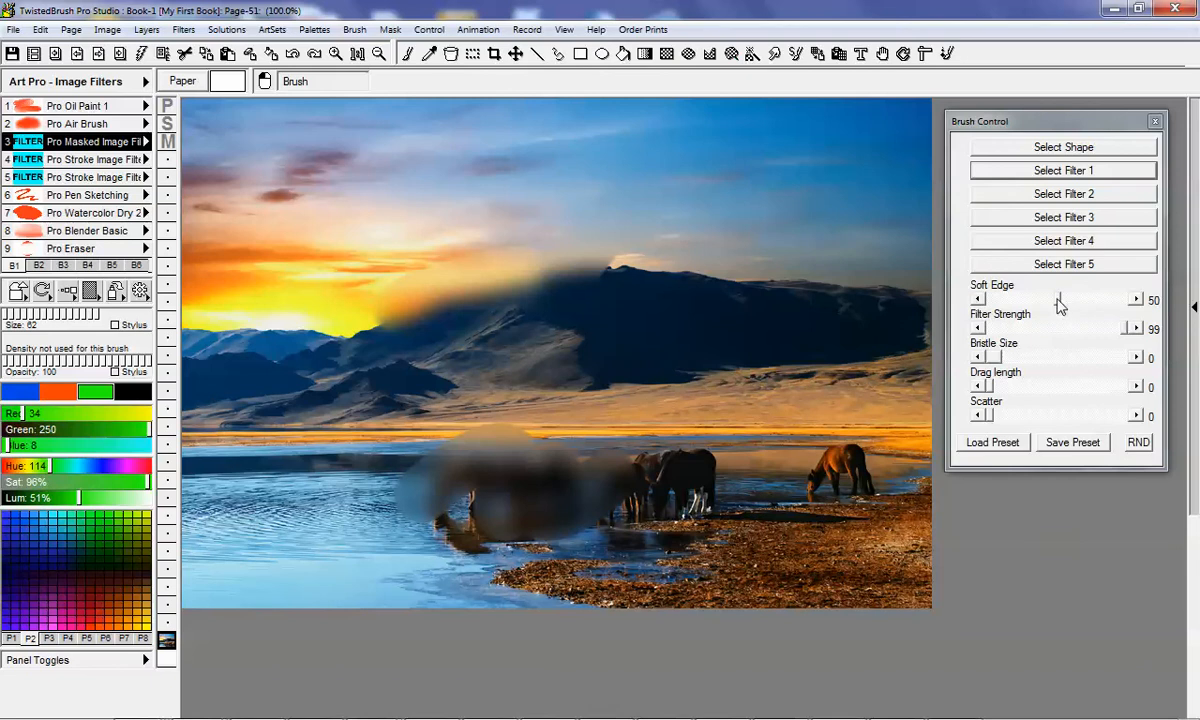
Step: Set the brush's Soft Edge to 99 and Filter Strength to 22, and brush over the area around the sun
mouse_move(1060, 306)
left_mouse_down()
mouse_move(960, 300)
mouse_move(1106, 310)
left_mouse_up()
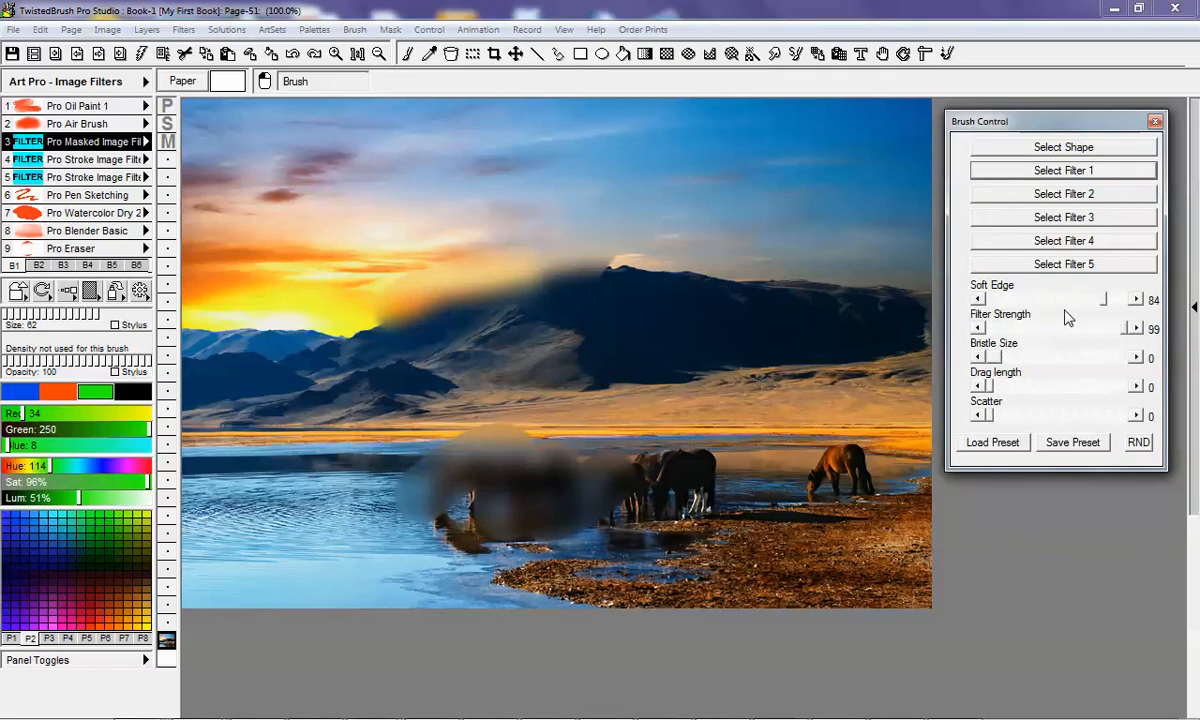
left_click_drag(1116, 338, 1019, 333)
left_click_drag(1104, 300, 1064, 302)
mouse_move(1068, 300)
left_mouse_down()
mouse_move(1044, 301)
mouse_move(1134, 300)
left_mouse_up()
left_click_drag(338, 304, 301, 326)
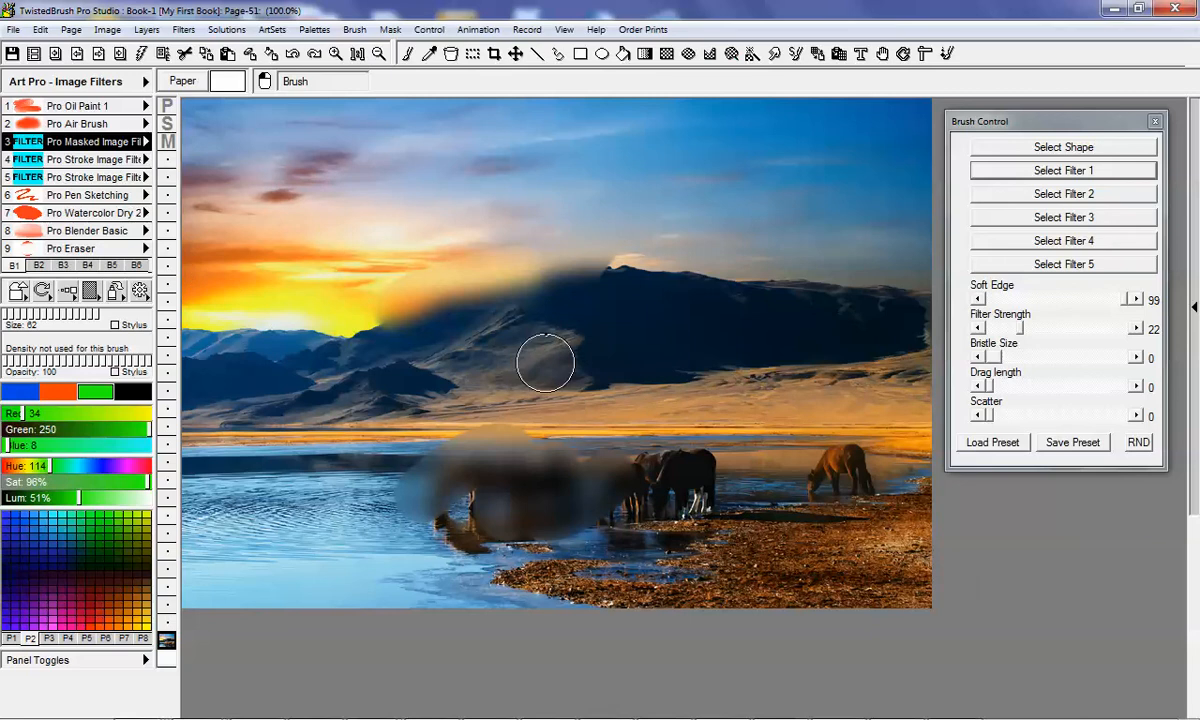
Step: Put the Pro Filter List brush in slot 3 and clear the mask
left_click(89, 145)
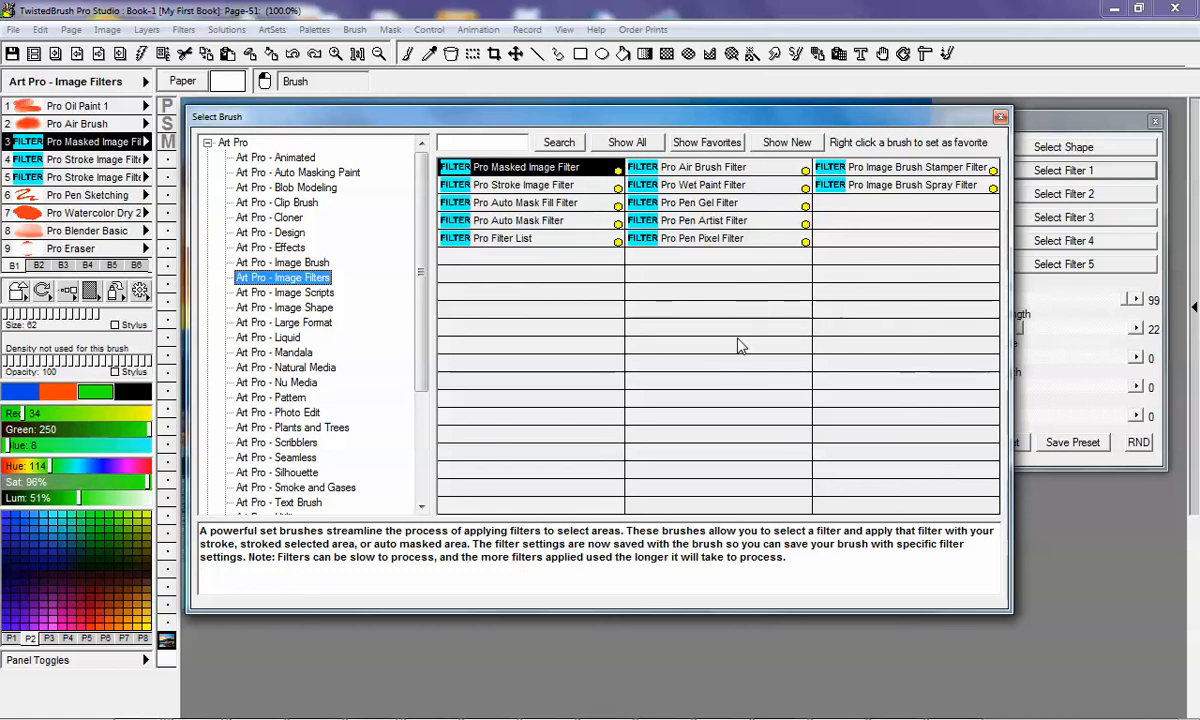
left_click(514, 247)
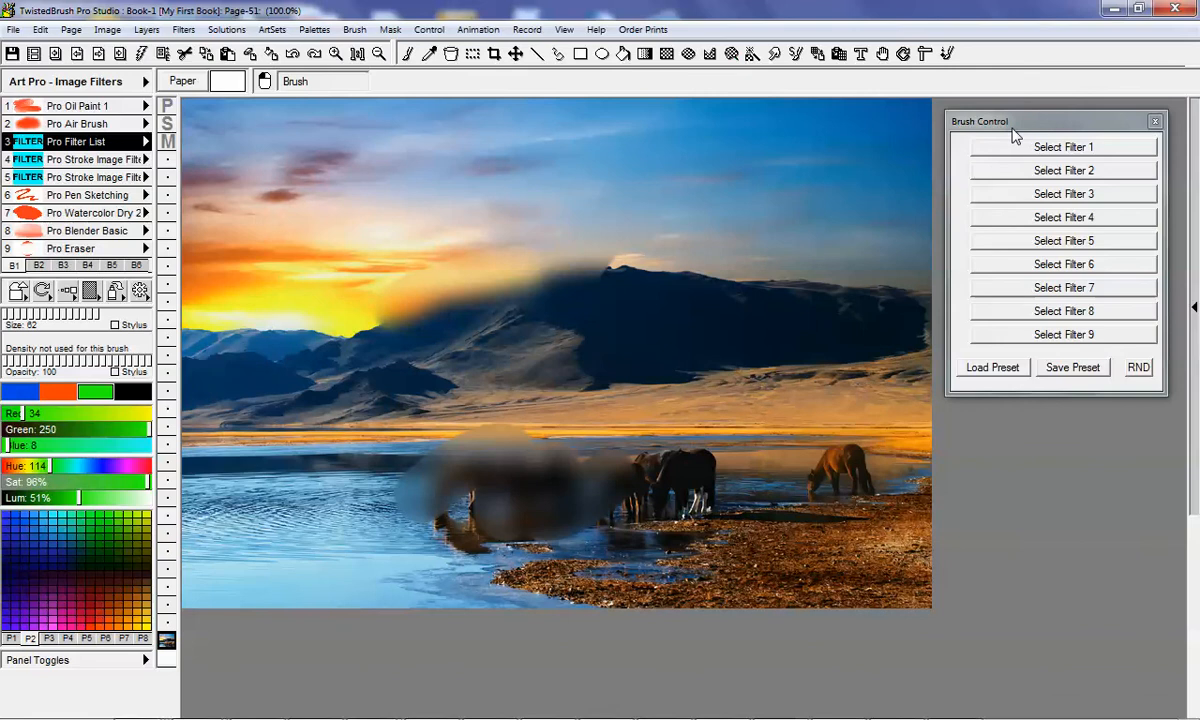
left_click_drag(1006, 119, 1007, 118)
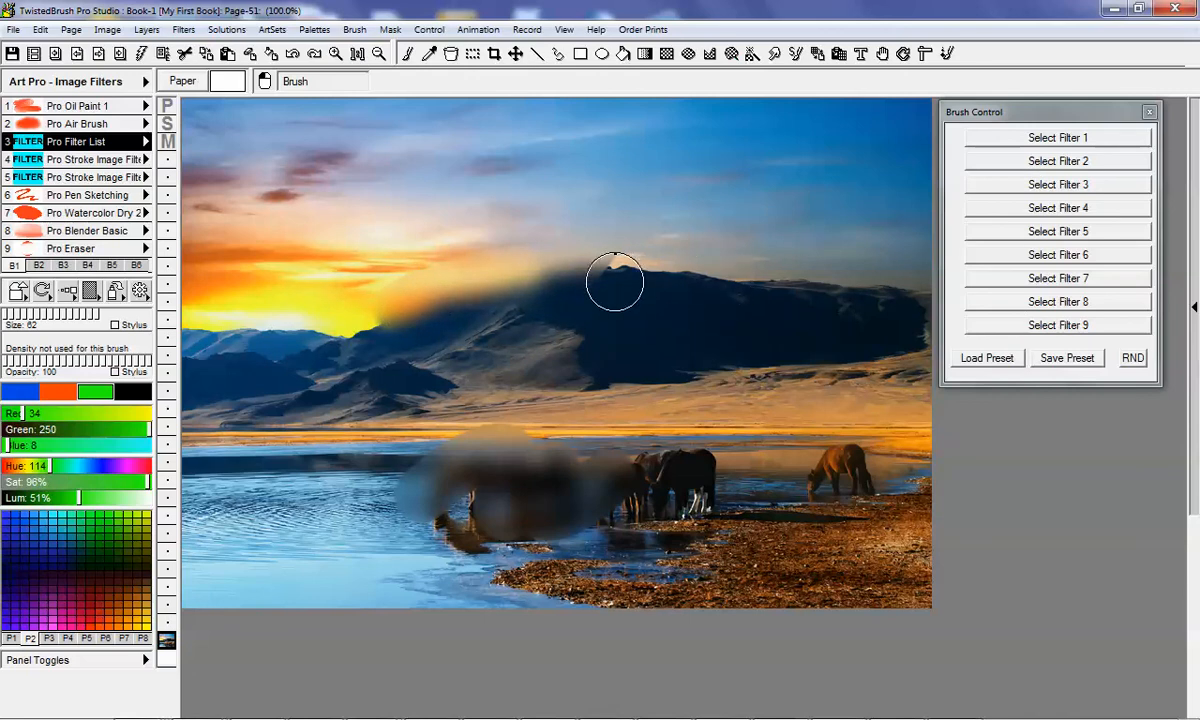
left_click(390, 29)
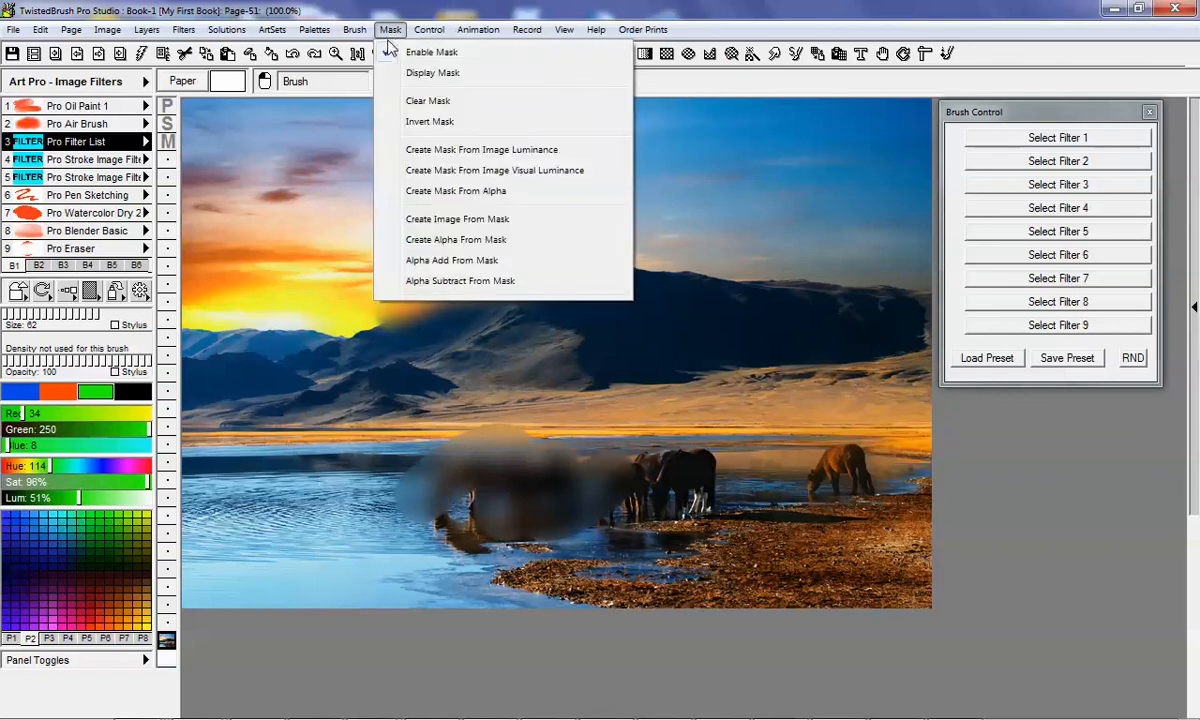
left_click(427, 101)
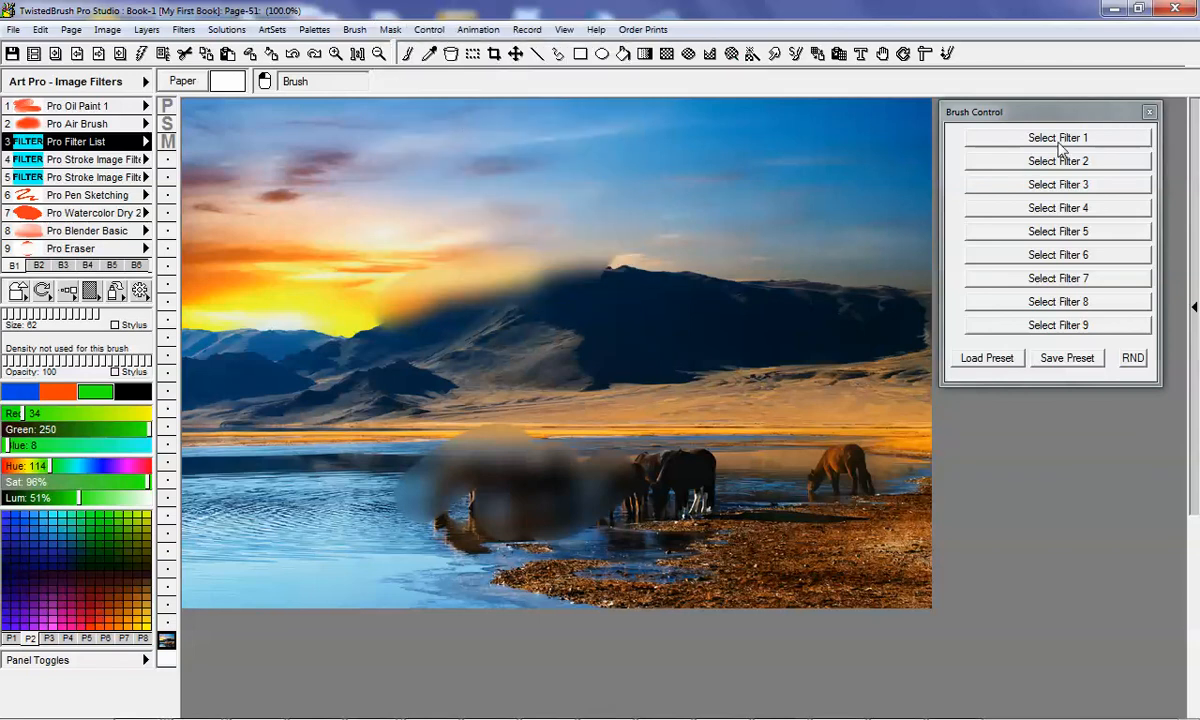
Step: Store Stipple with Size 10%, Arithmetic mean blur and Noise first mode as the filter list's first filter
left_click(1057, 143)
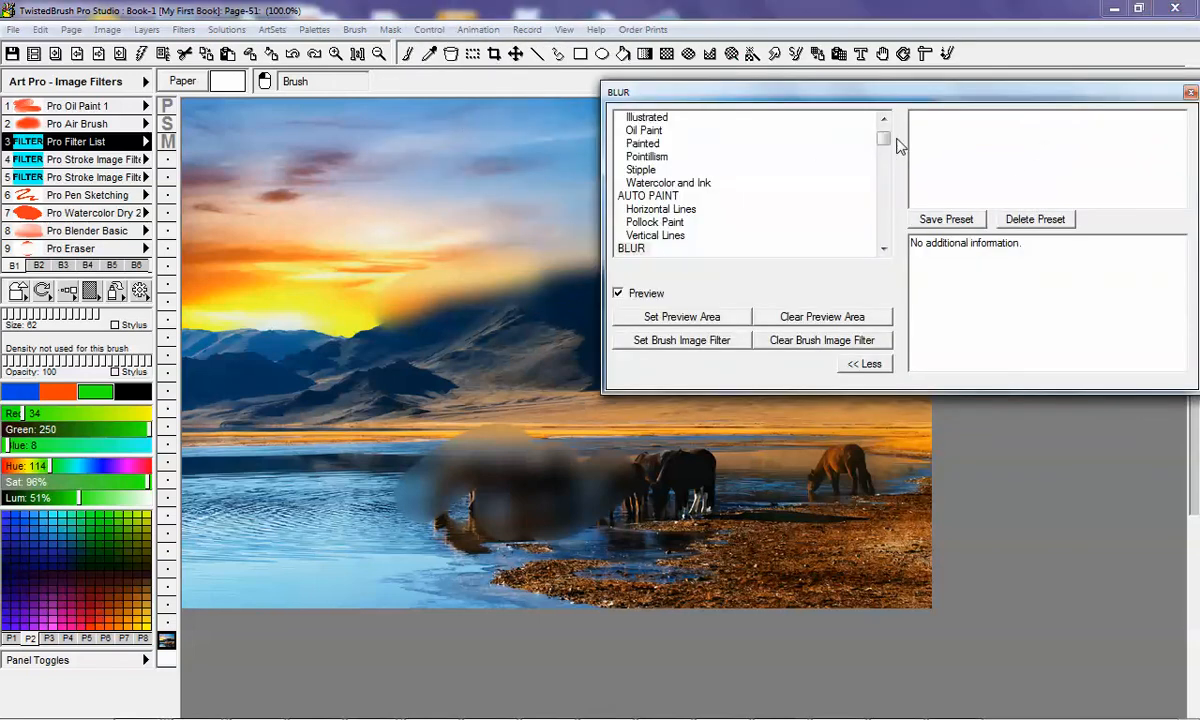
mouse_move(885, 137)
left_mouse_down()
mouse_move(884, 152)
mouse_move(888, 141)
left_mouse_up()
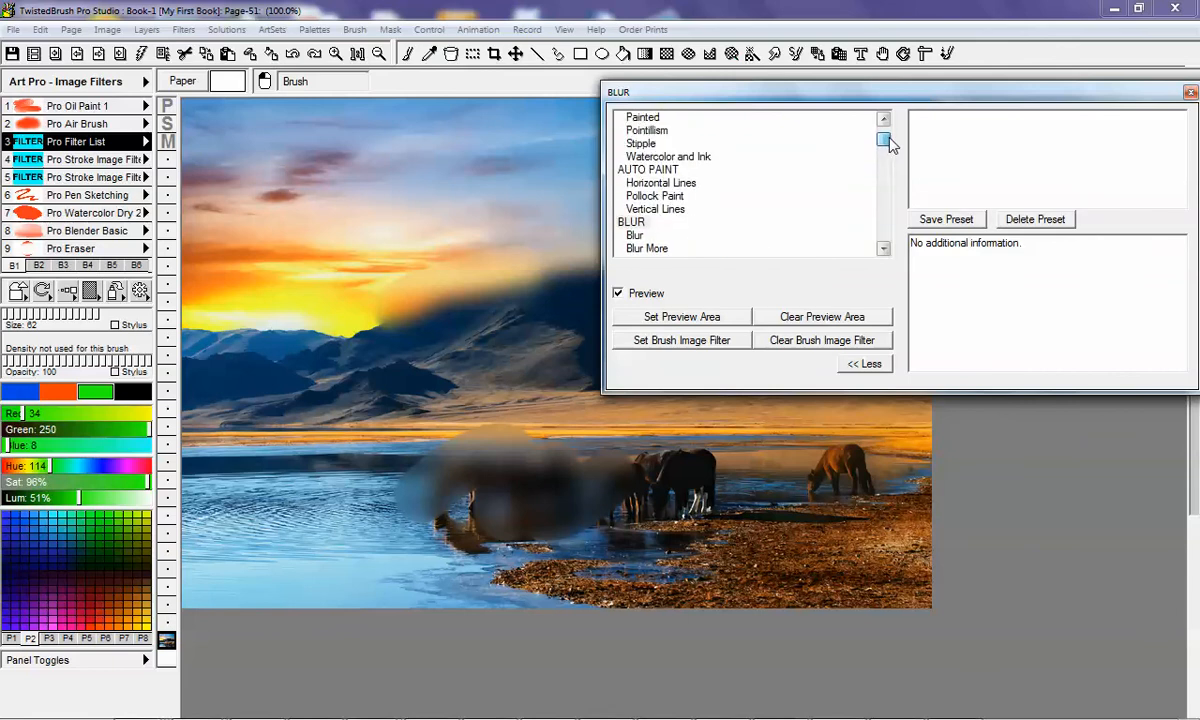
left_click(636, 143)
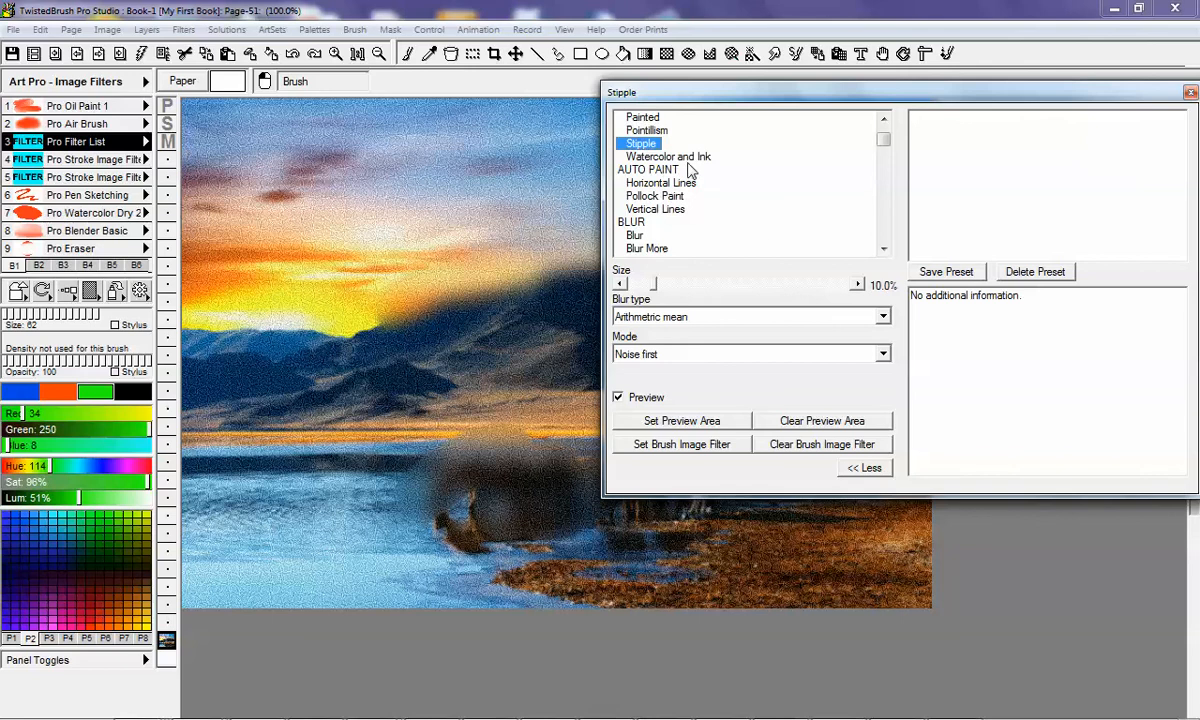
left_click(716, 450)
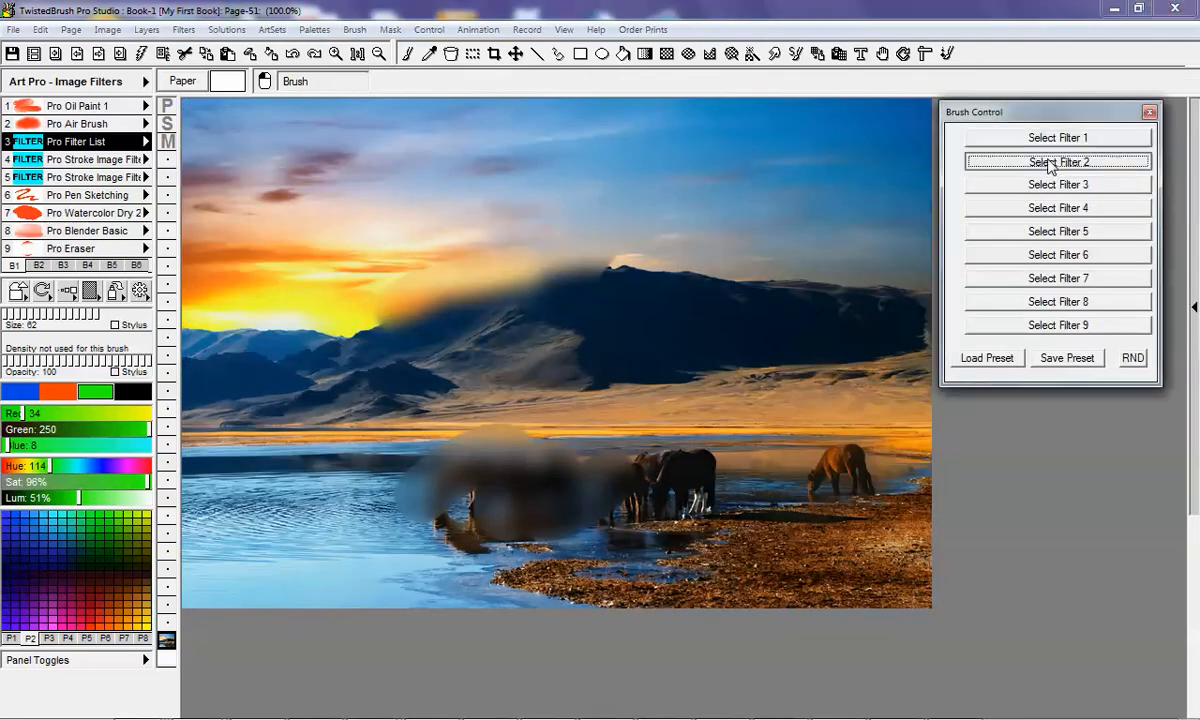
Step: Store Motion Blur with Angle 50%, Distance 10% and Steps 25% as the second filter, and apply the filter list to the photo
left_click(1047, 161)
left_click_drag(891, 157, 833, 179)
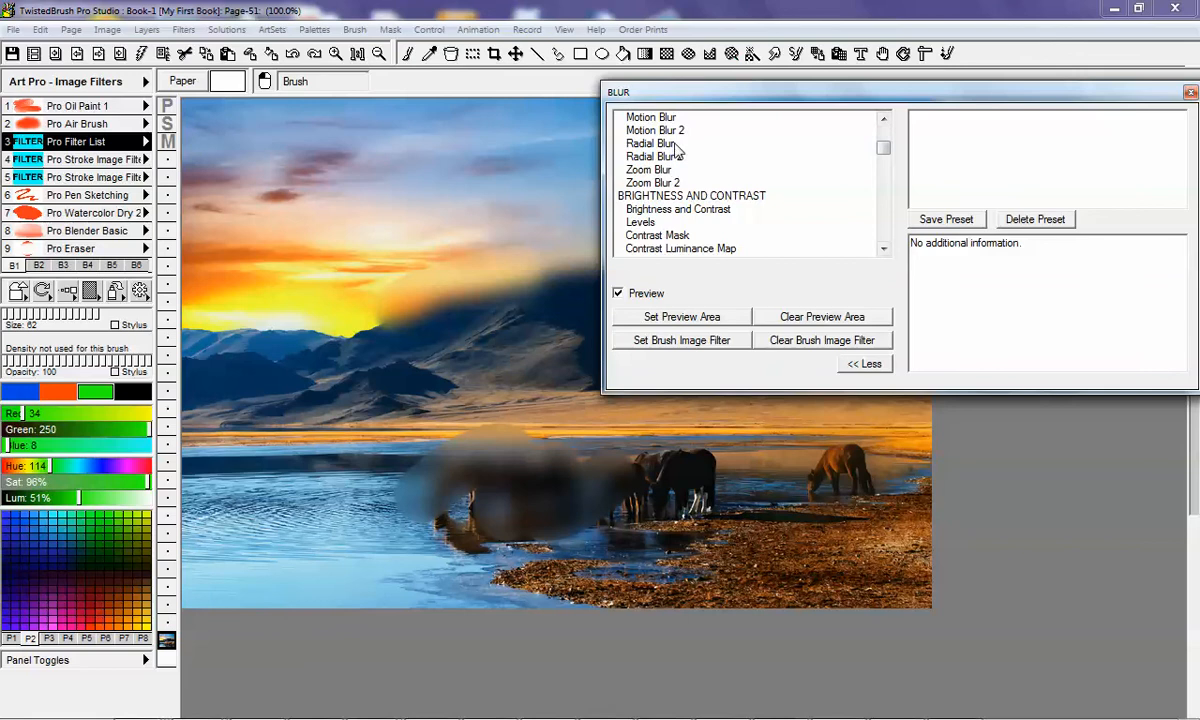
left_click(652, 117)
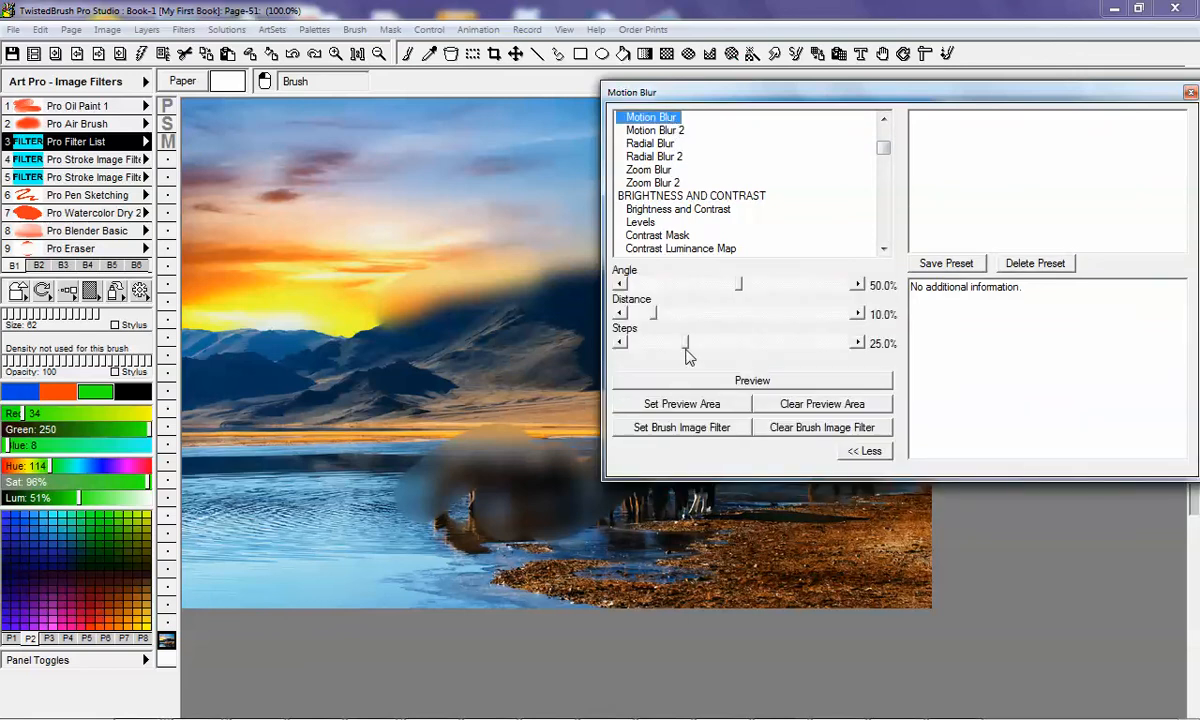
left_click(699, 386)
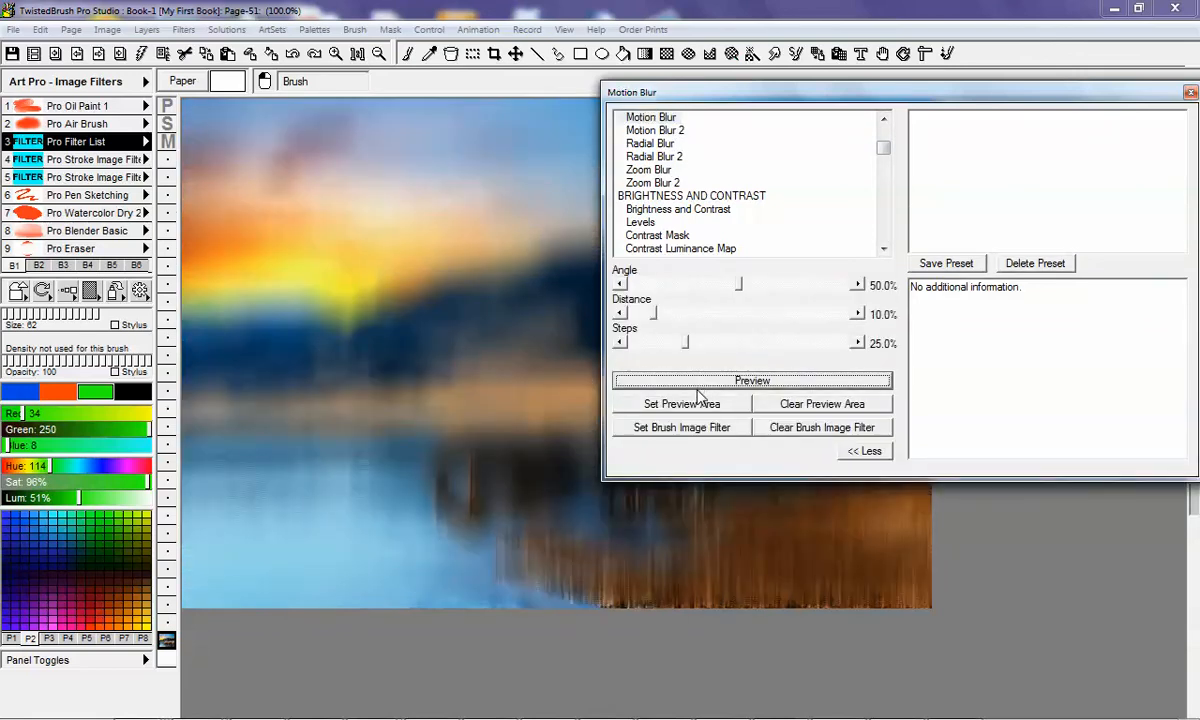
left_click(702, 433)
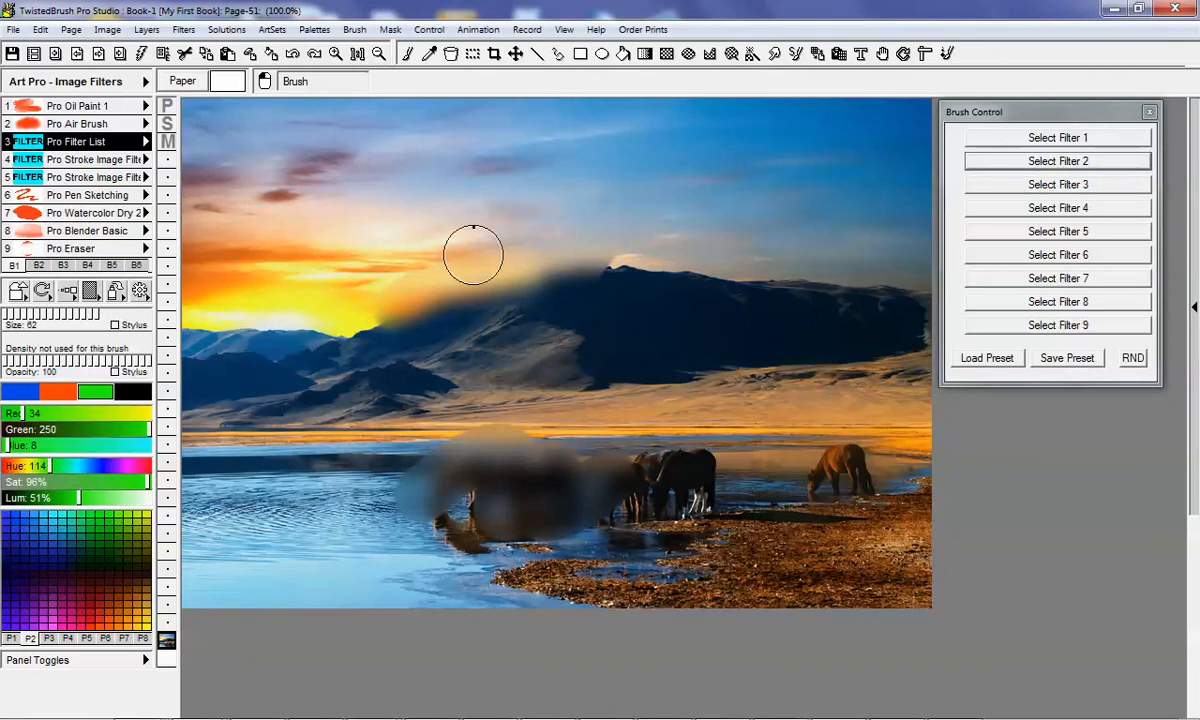
mouse_move(418, 283)
left_mouse_down()
mouse_move(450, 333)
mouse_move(436, 420)
mouse_move(448, 508)
left_mouse_up()
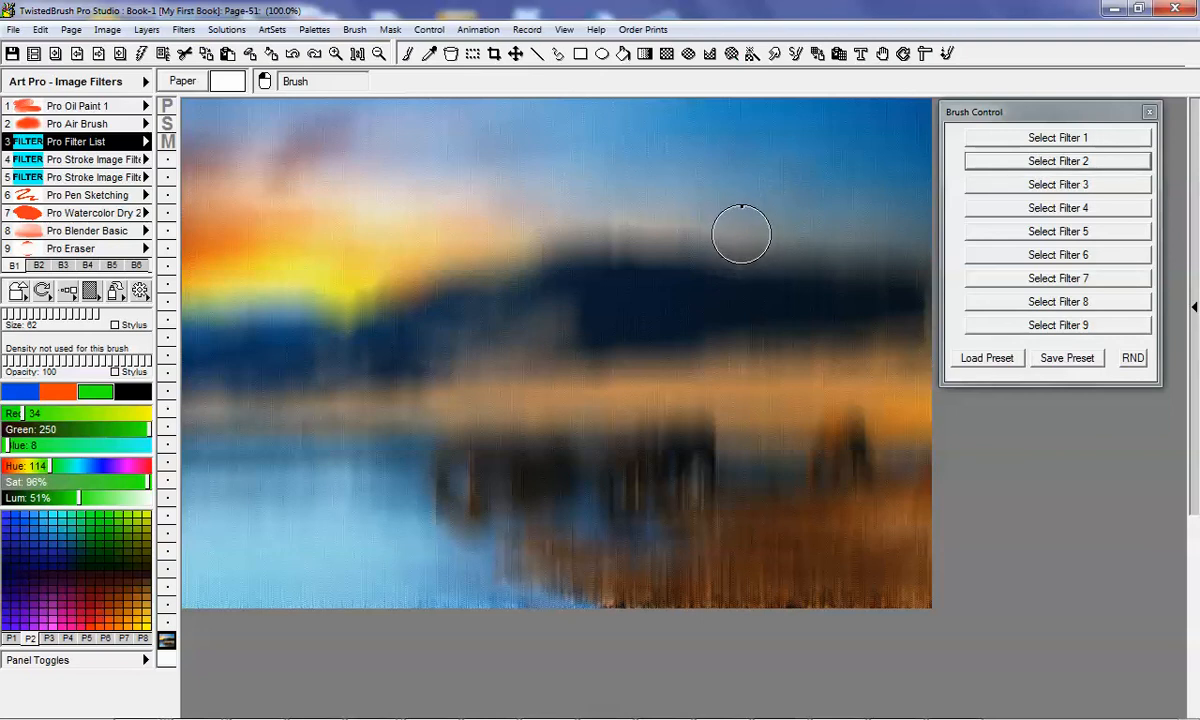
Step: Open the brush selection for slot 3
left_click(127, 145)
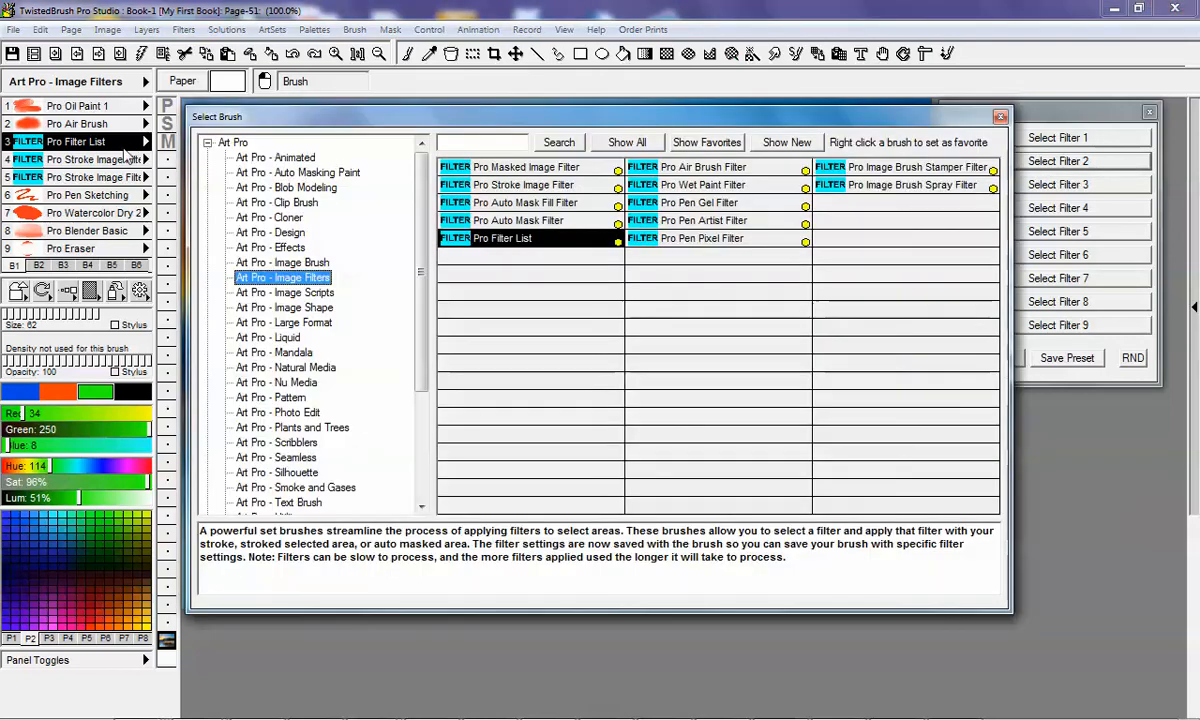